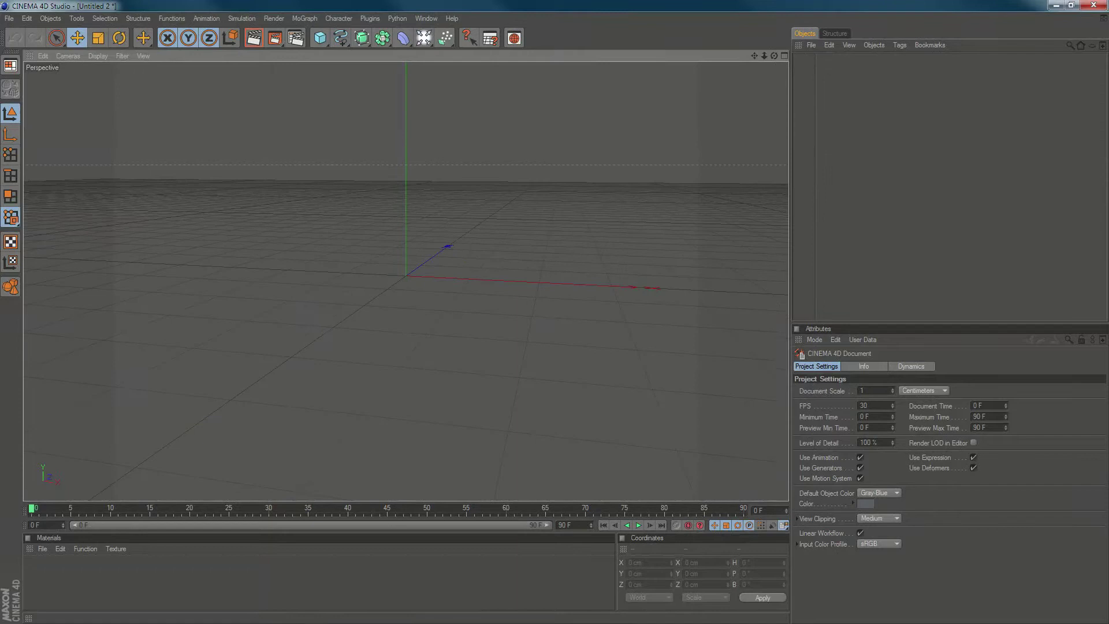
Import the Left Side.ai Illustrator spline at scale 1 centimeters with Connect Splines enabled
drag(652, 220, 653, 221)
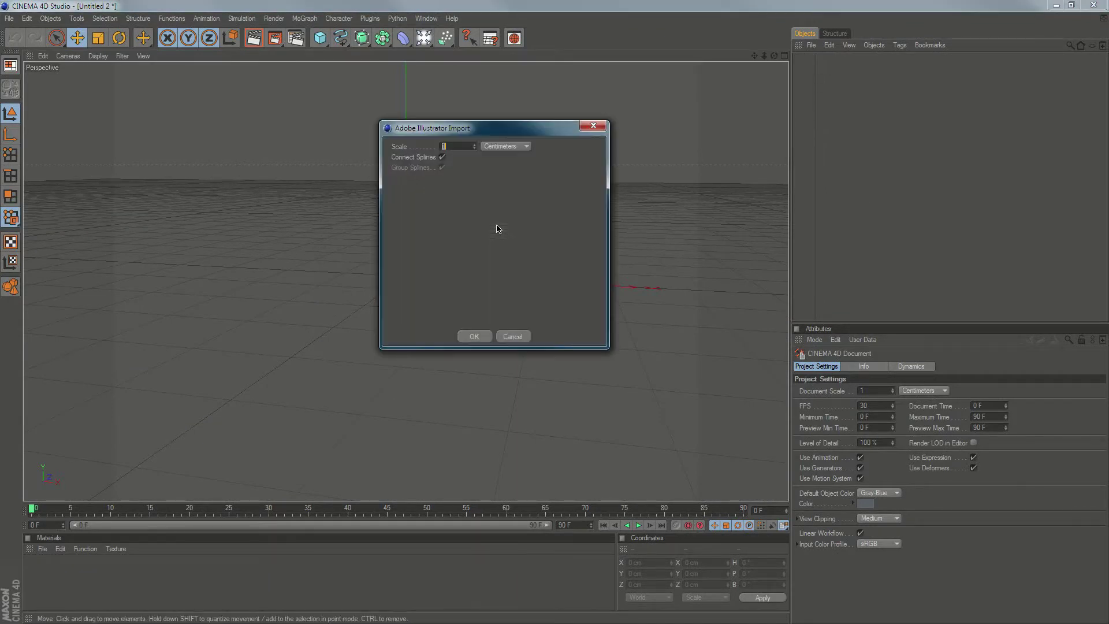
key(Return)
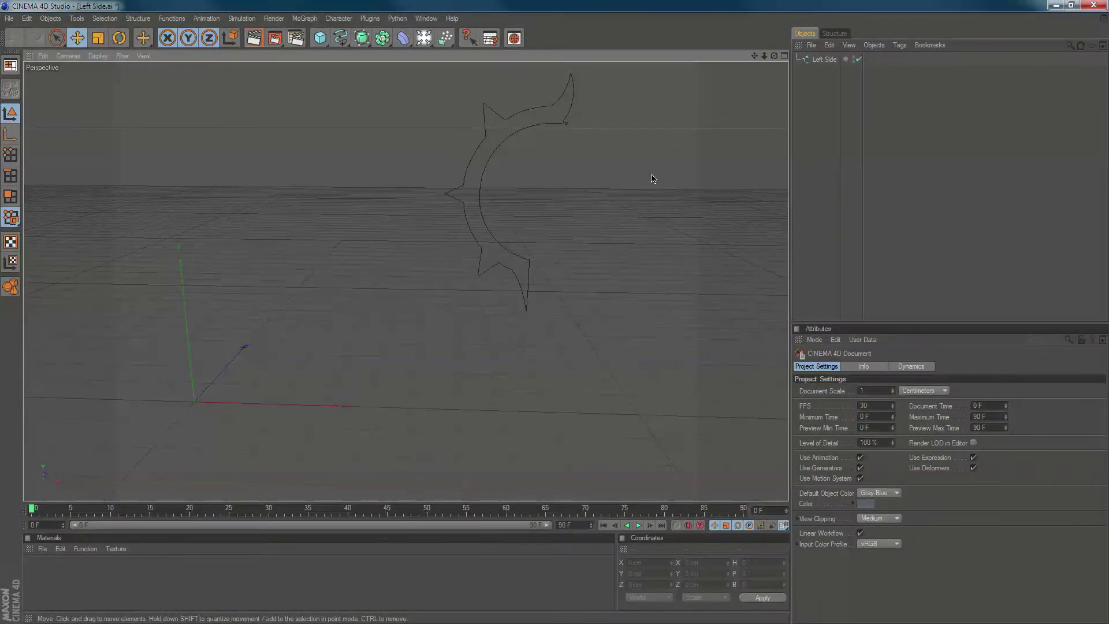
click(818, 61)
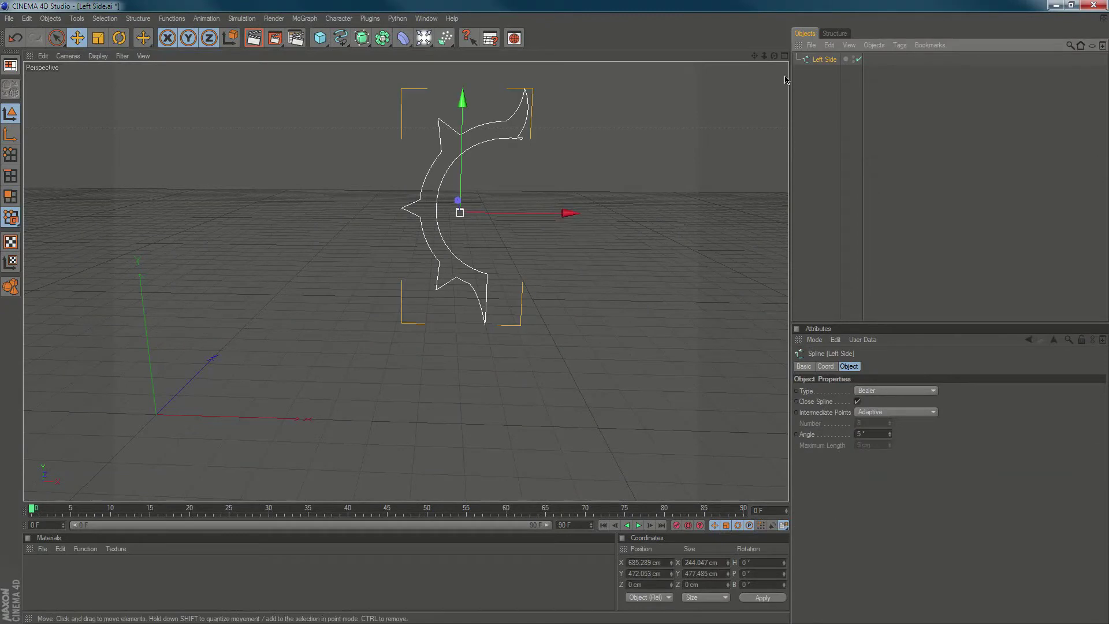
click(814, 118)
click(830, 63)
click(825, 108)
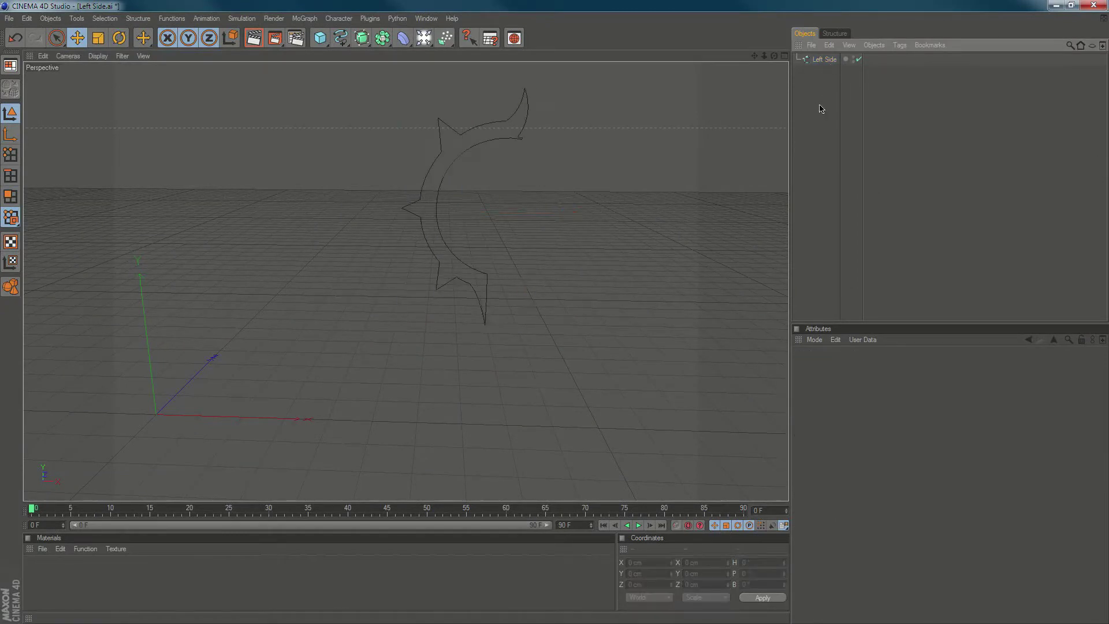
Extrude the Left Side spline by nesting it in an Extrude NURBS with a Z movement of 47 cm
click(361, 39)
click(464, 52)
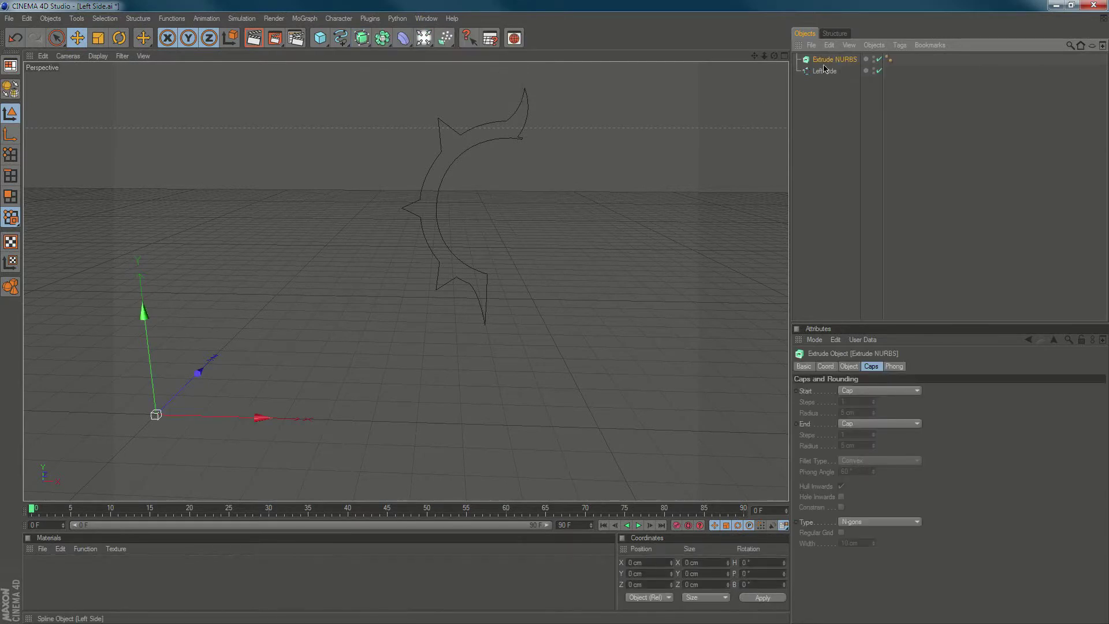
drag(825, 75, 832, 60)
click(798, 59)
click(834, 60)
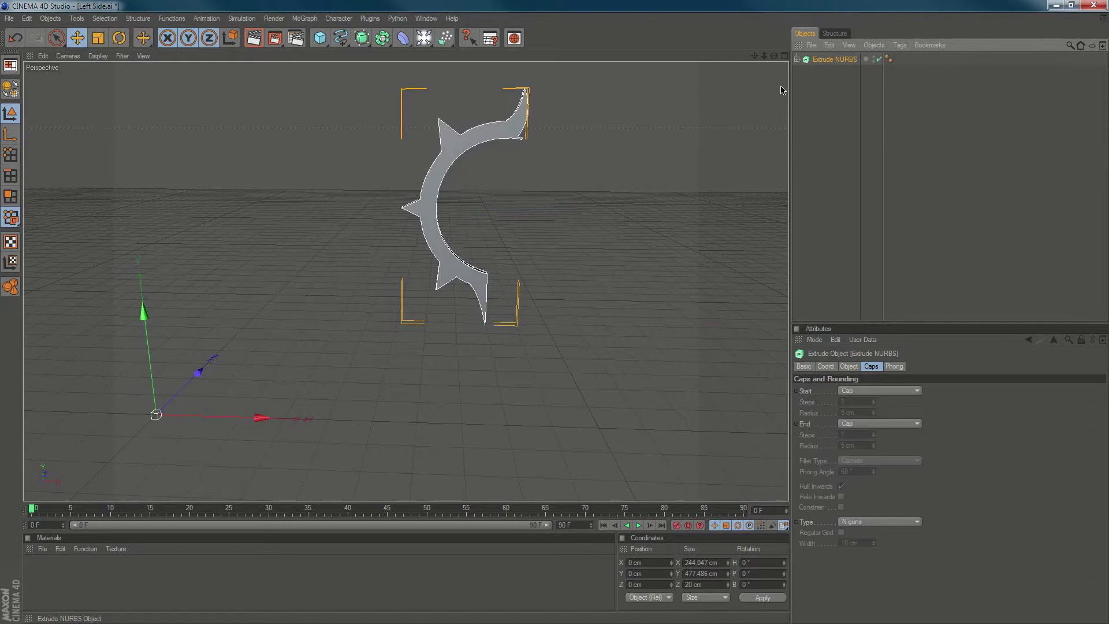
click(853, 368)
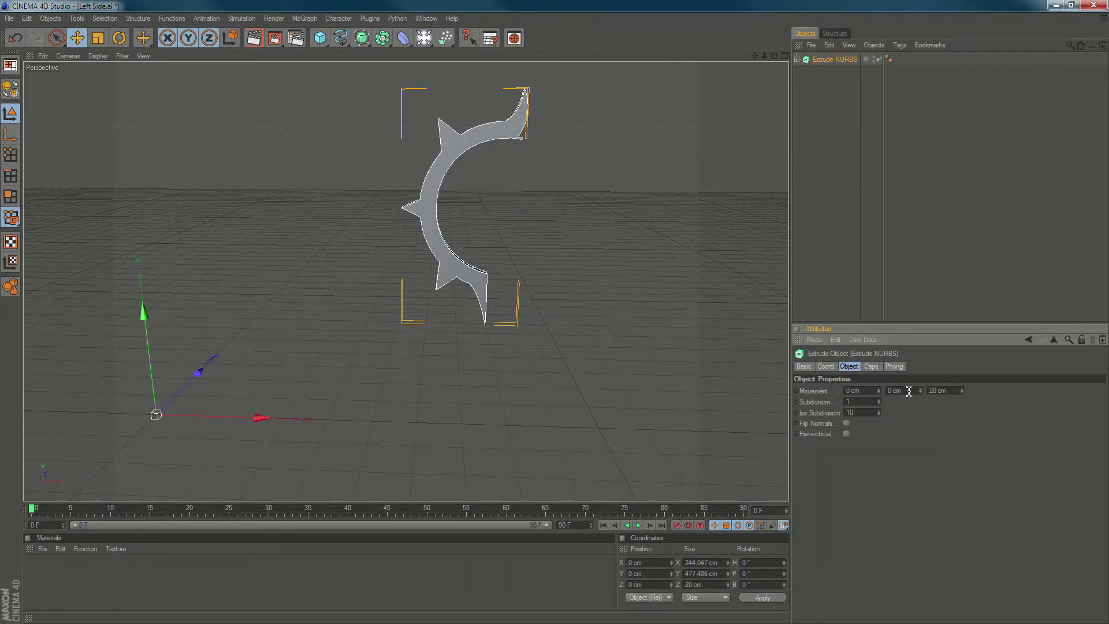
drag(961, 394, 963, 393)
Set both the start and end of the extrusion to Fillet Cap with a radius of 3 cm
click(871, 368)
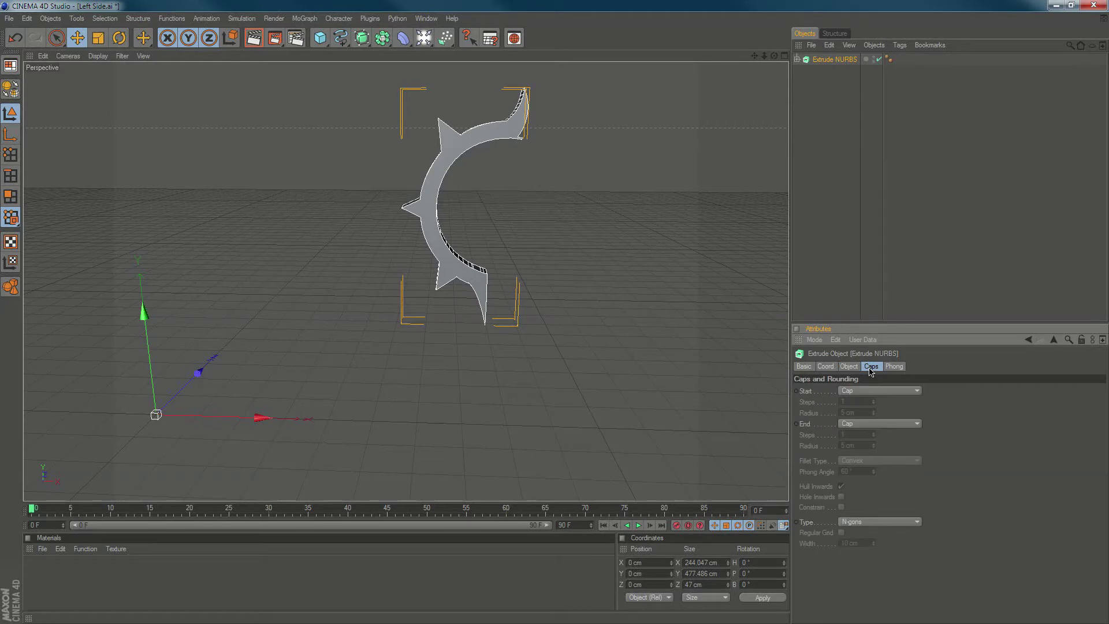
click(898, 392)
click(892, 425)
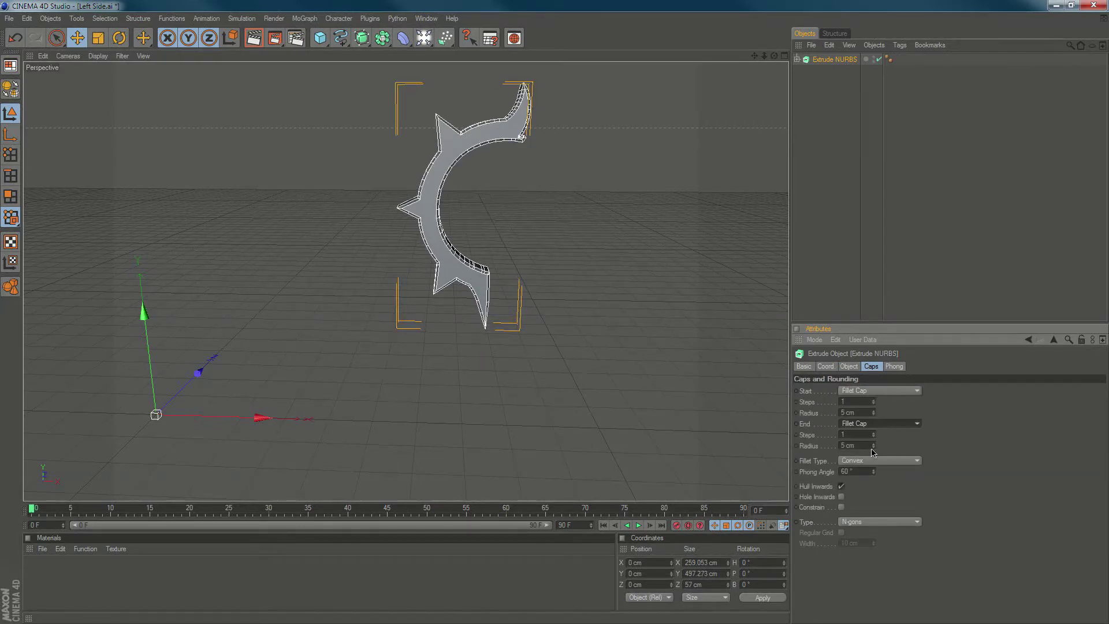
click(874, 447)
click(874, 447)
click(873, 415)
click(873, 414)
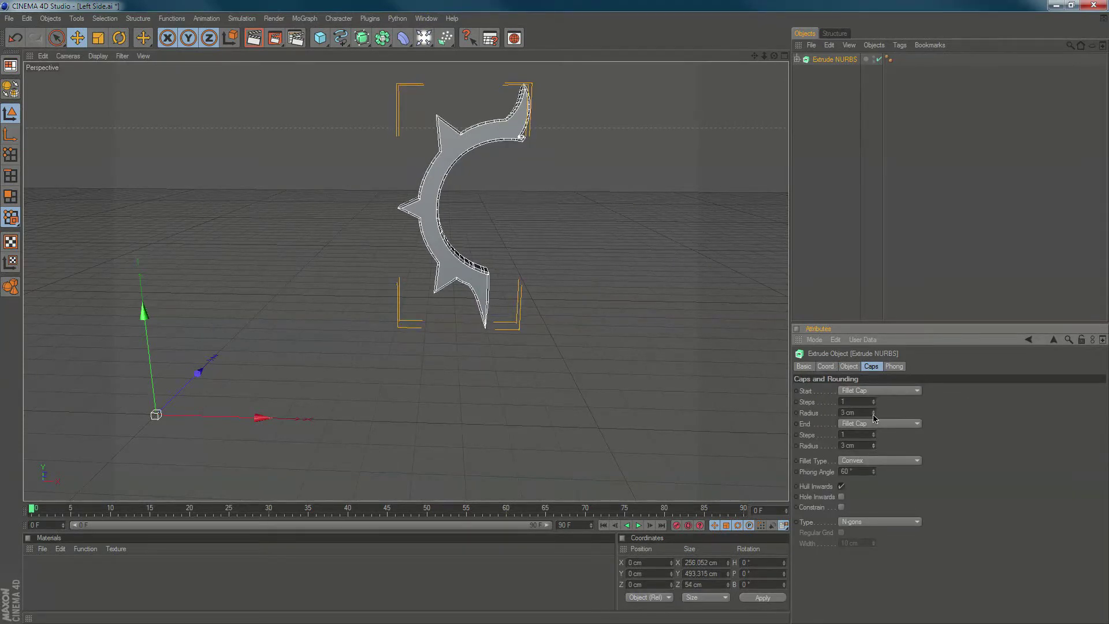
Duplicate the Extrude NURBS object together with its spline
click(813, 161)
click(845, 63)
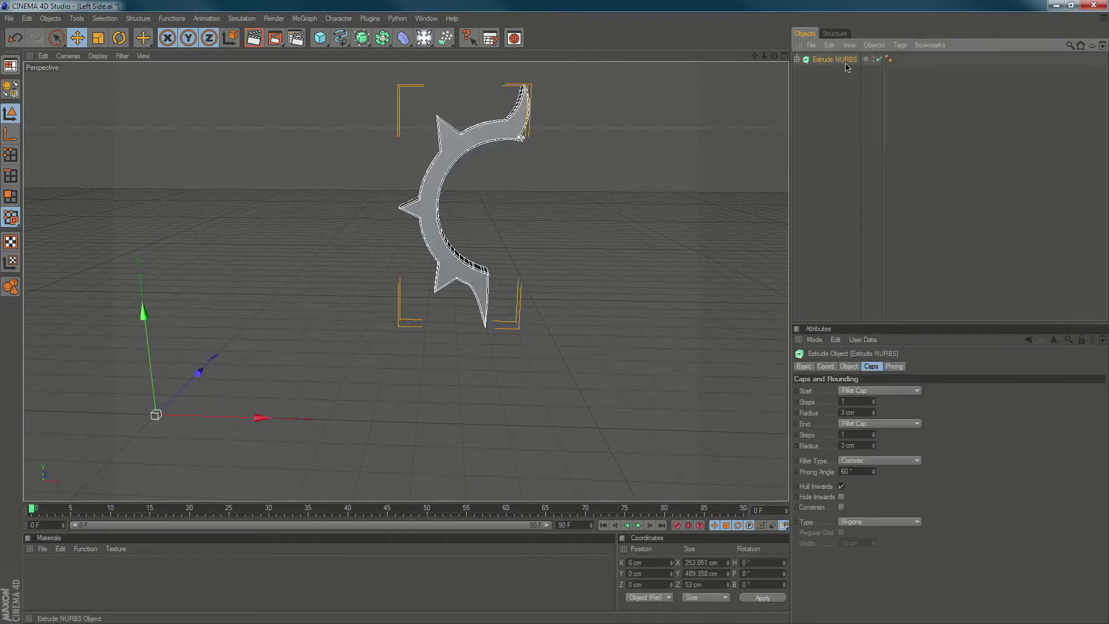
key(ctrl+c)
key(ctrl+v)
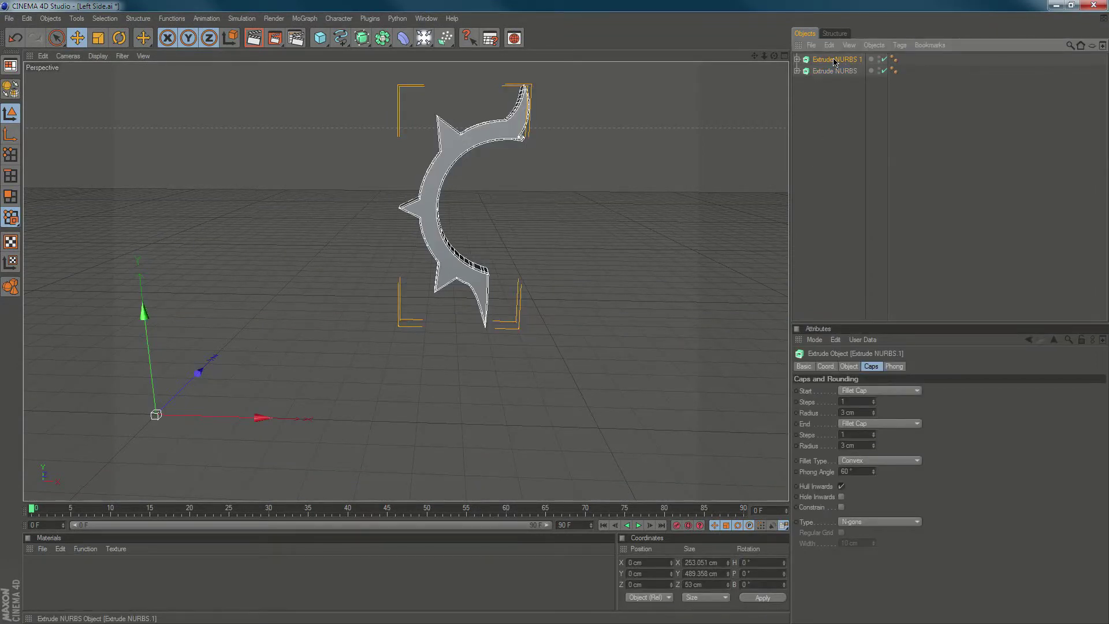
Rename the duplicated Extrude NURBS as Copy and disable it
right_click(835, 62)
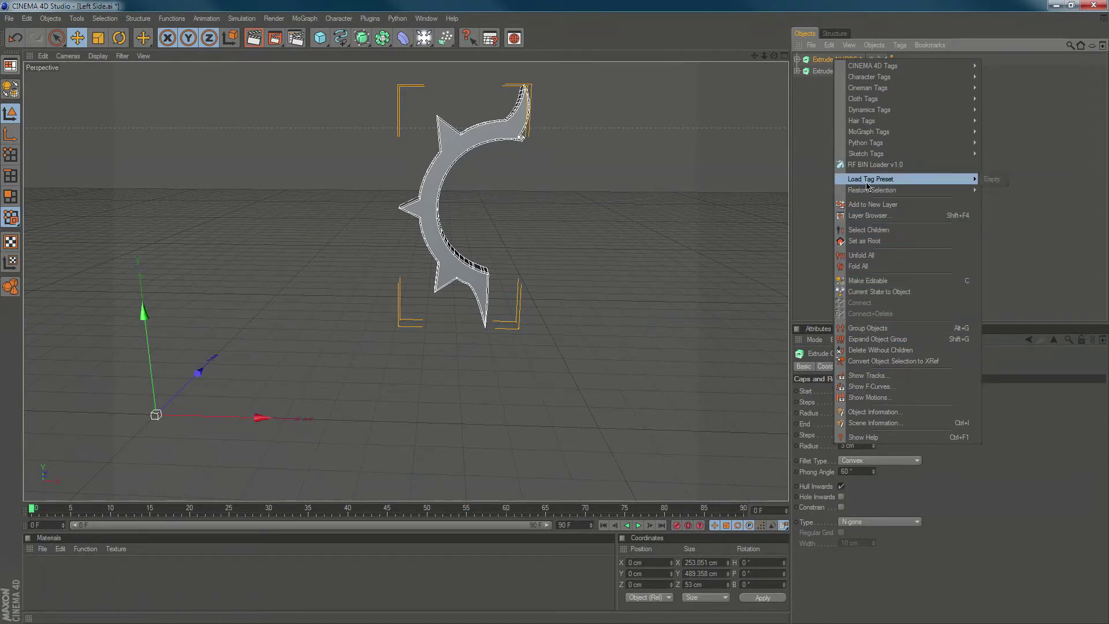
double_click(824, 61)
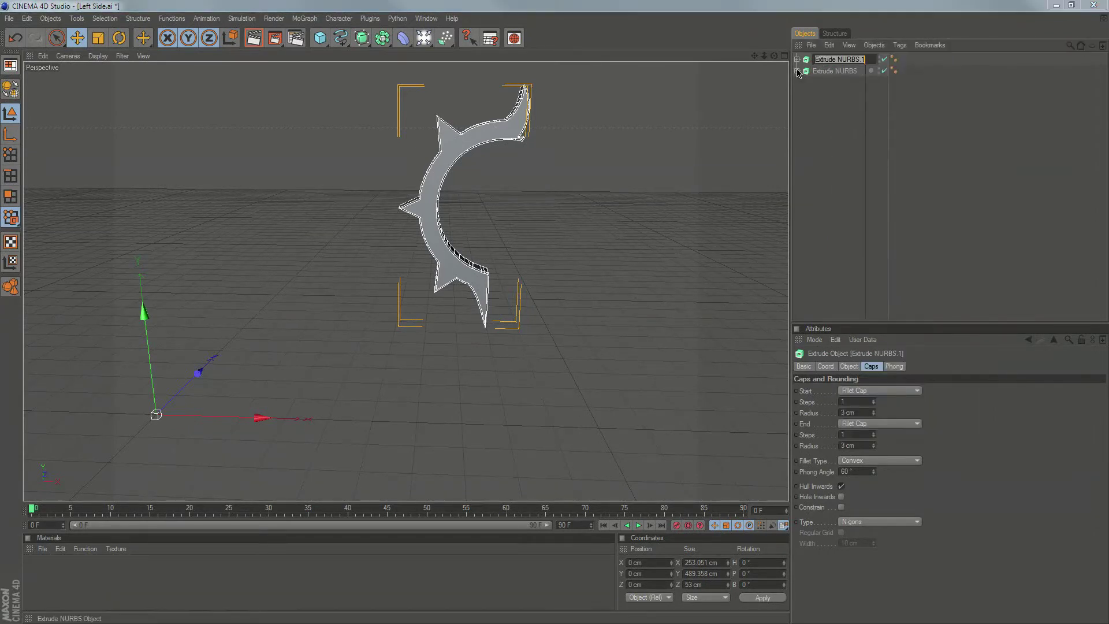
text(Copy)
key(Return)
click(879, 59)
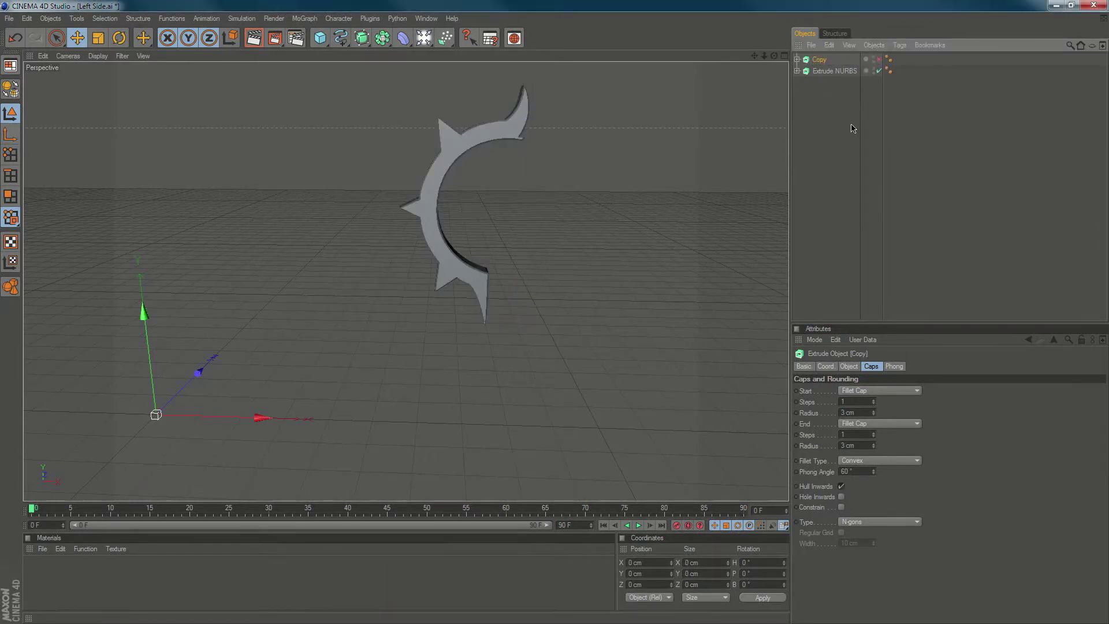
Rename the original Extrude NURBS as Fracture
double_click(837, 71)
text(Fracture)
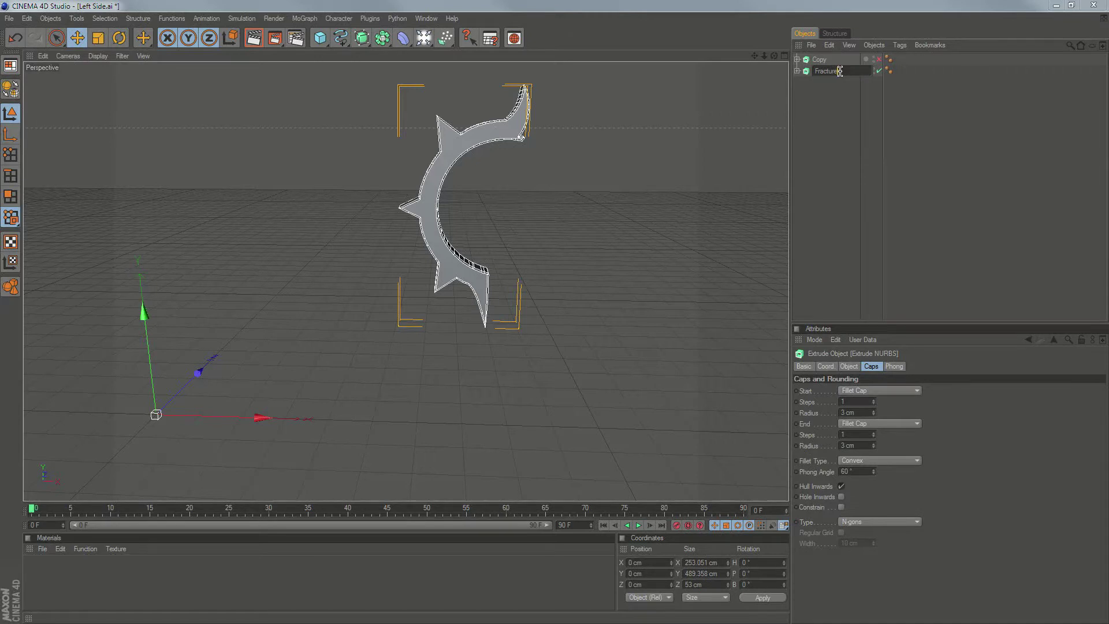
key(Return)
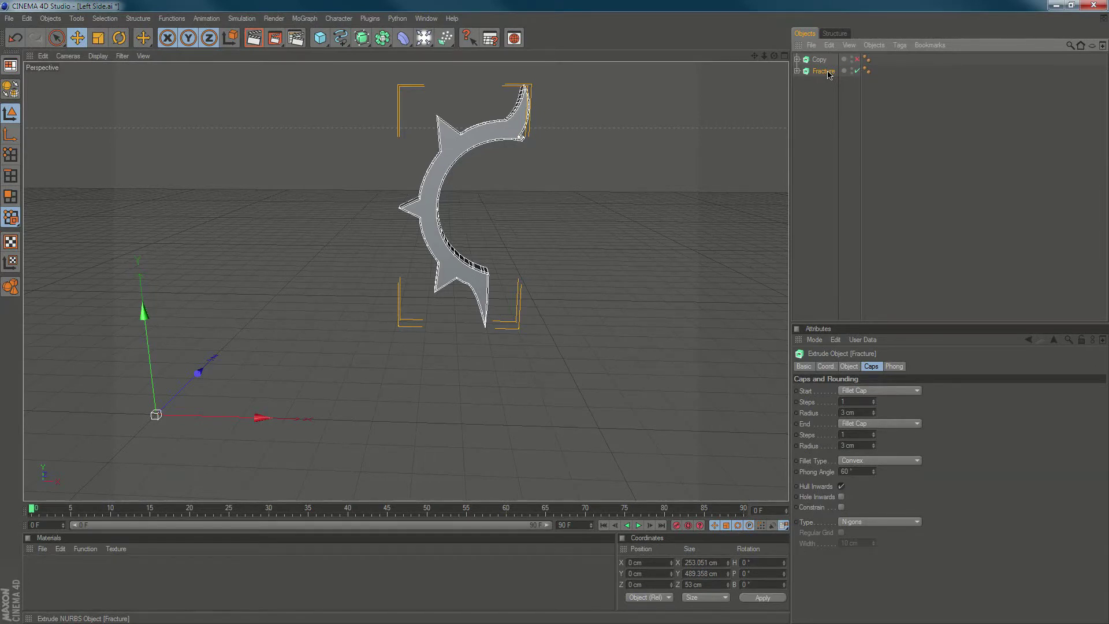
Make the Fracture object editable and merge it with its children into a single polygon object using Connect+Delete
key(x)
key(x)
key(c)
right_click(827, 72)
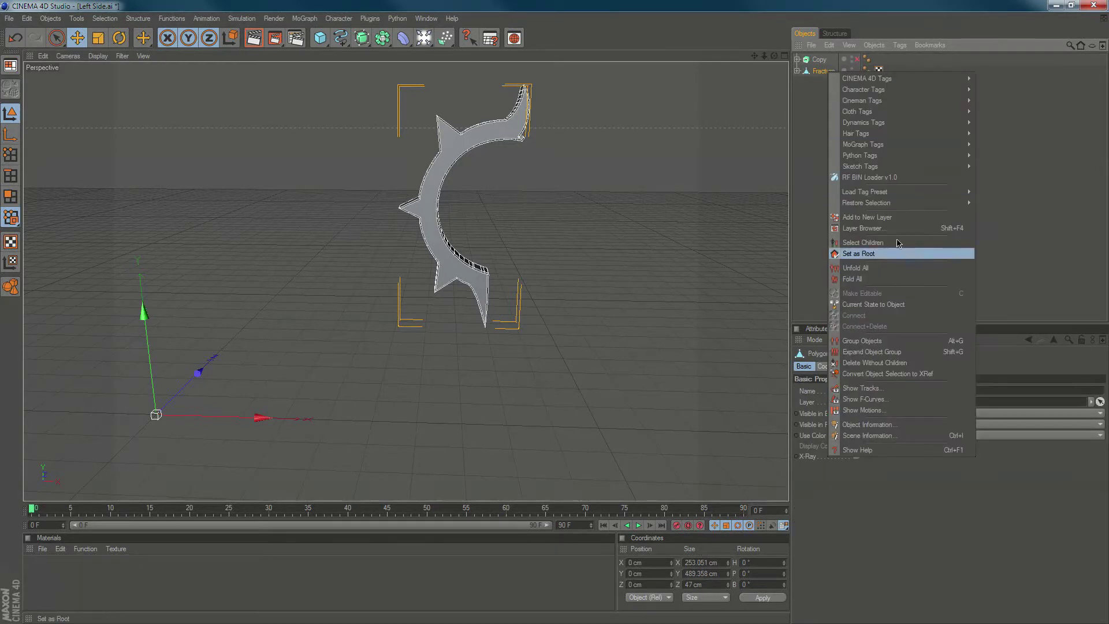
click(877, 243)
right_click(822, 71)
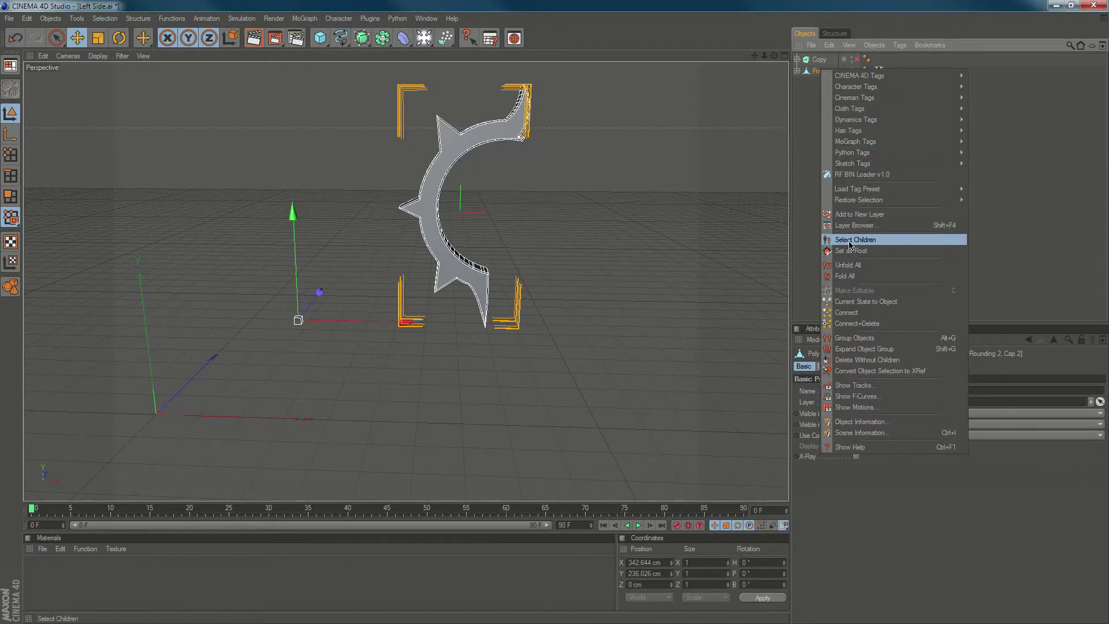
click(852, 243)
right_click(823, 72)
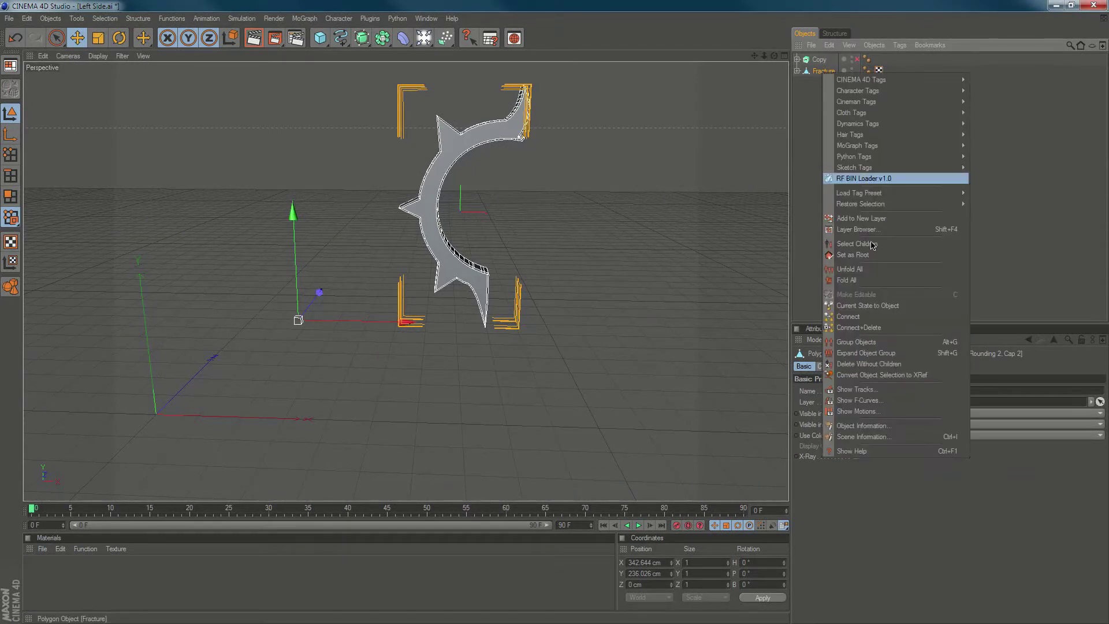
click(856, 328)
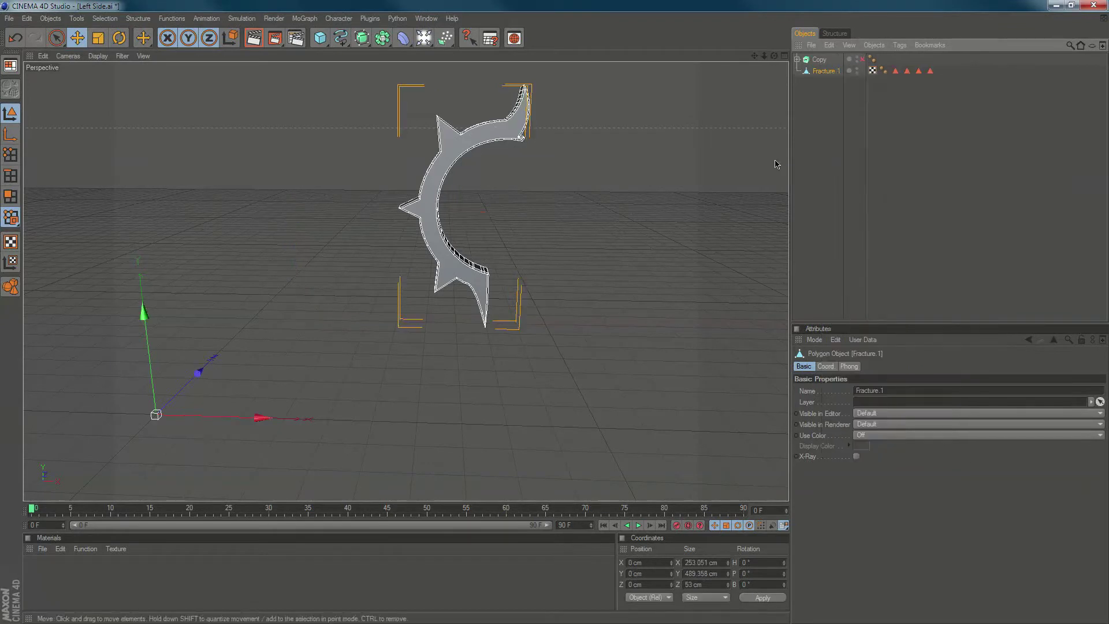
Open the Xplode plugin for the merged polygon object and set the number of parts to 145
click(830, 104)
click(825, 70)
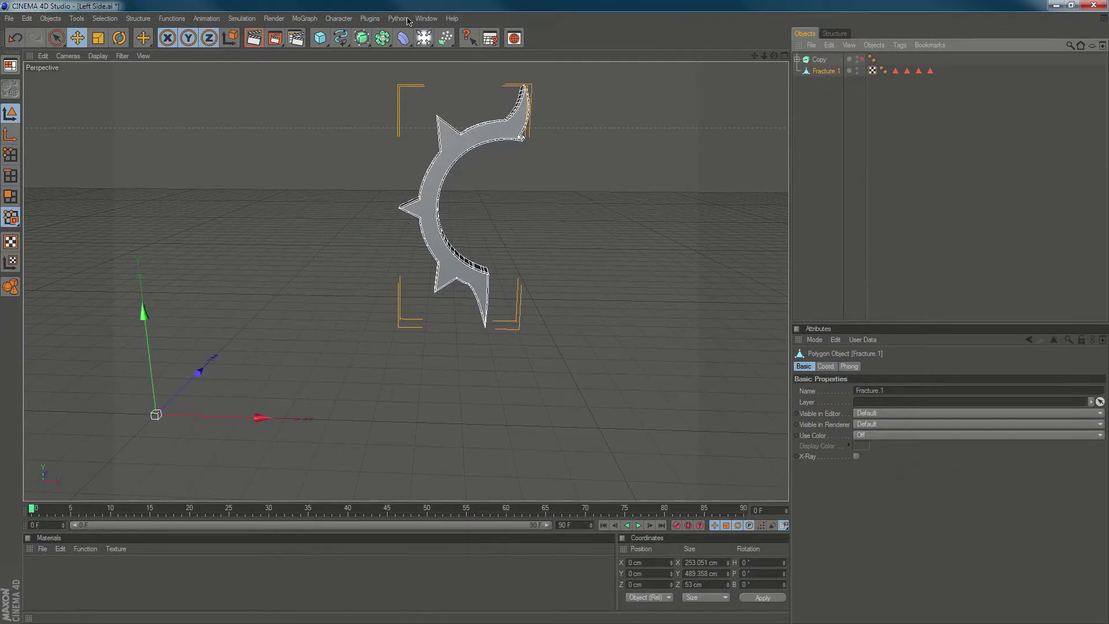
click(369, 19)
click(381, 93)
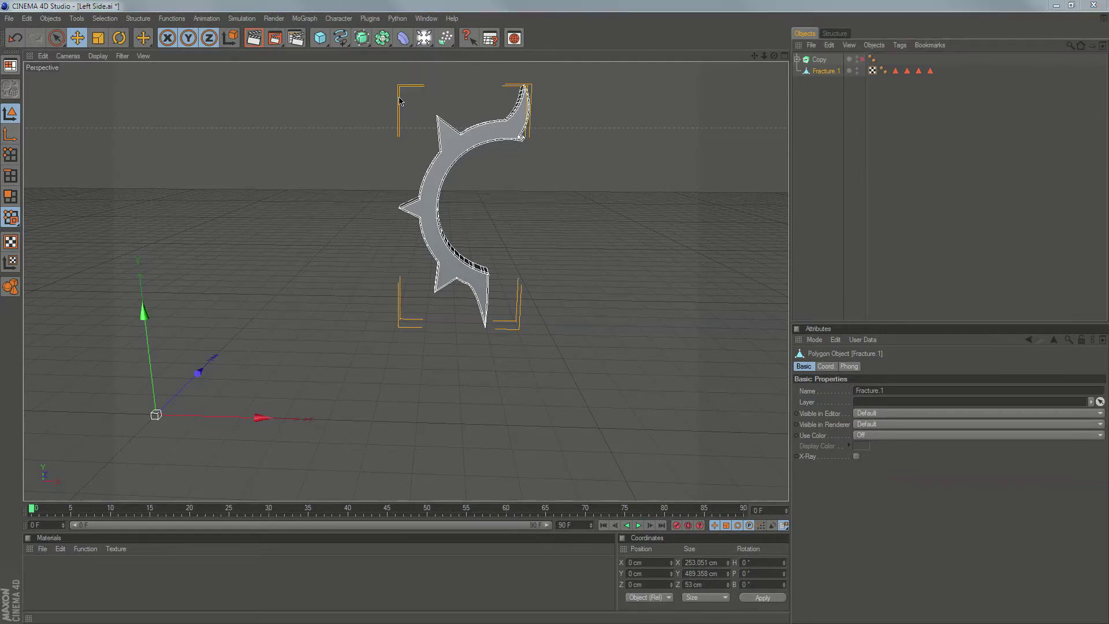
drag(316, 321, 588, 240)
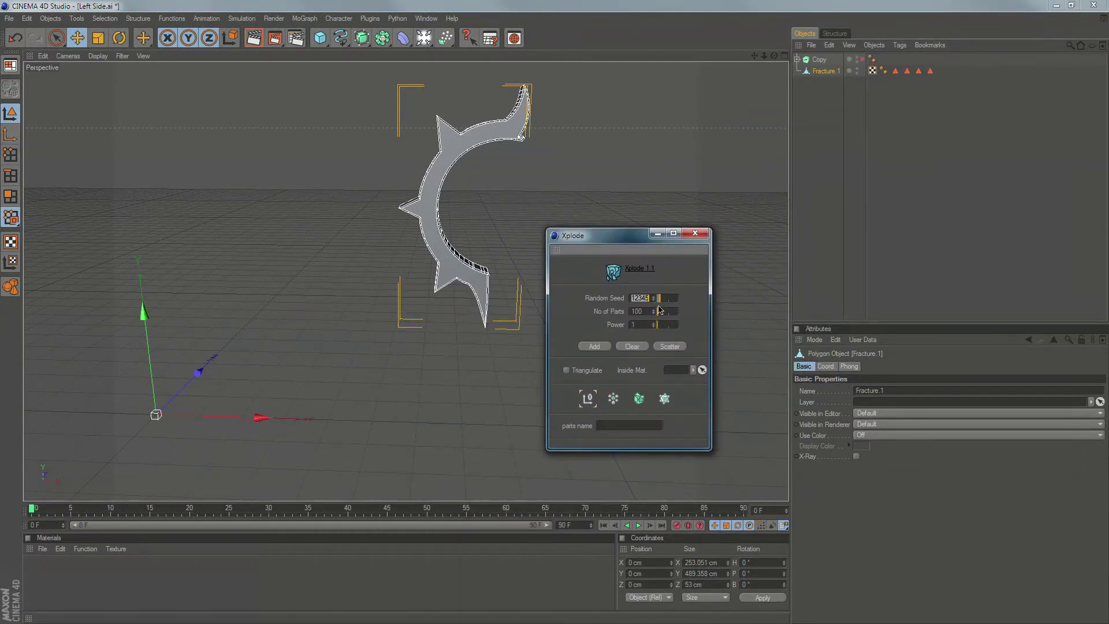
drag(653, 313, 653, 307)
Create a new material and set its color to red with RGB 255, 84, 84
double_click(65, 572)
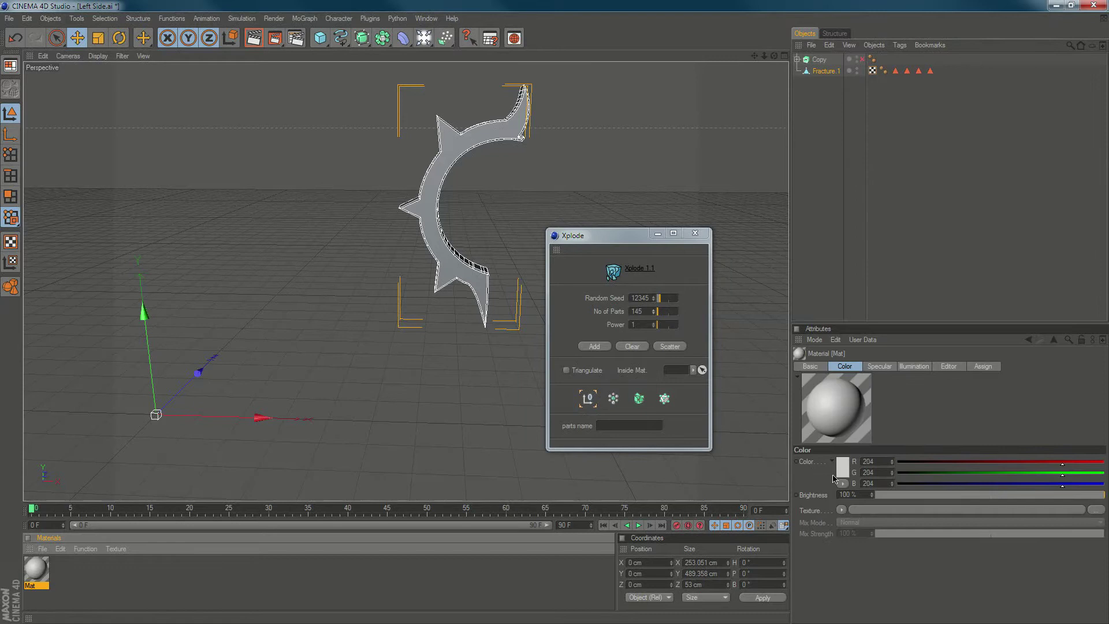
click(840, 472)
click(822, 433)
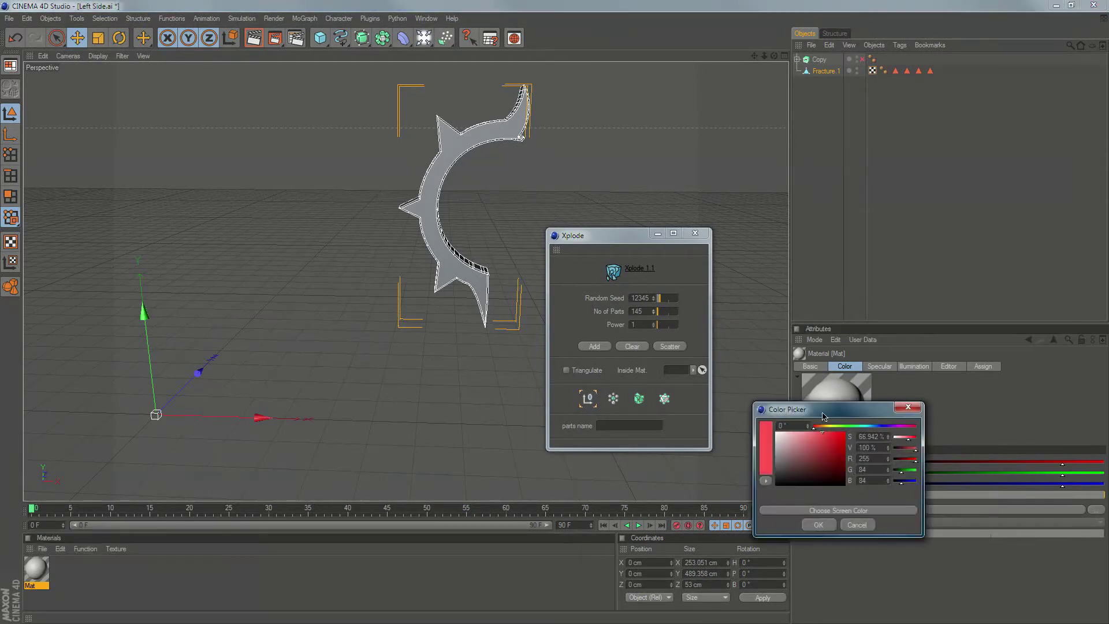
click(817, 524)
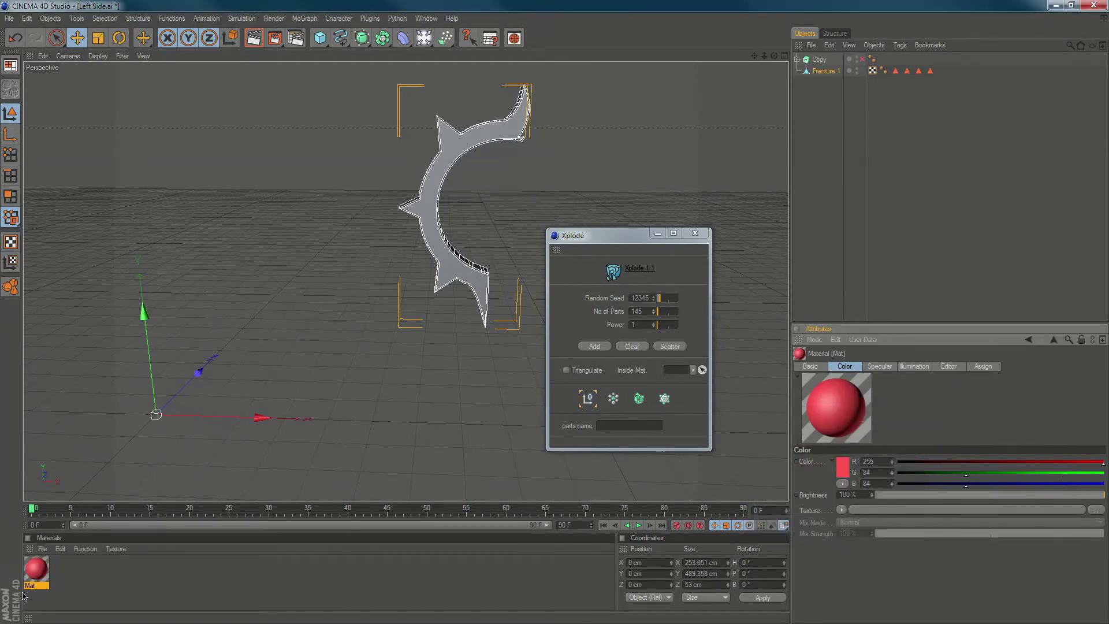
Break the merged object into pieces with Xplode, using the Fracture option and the red material as the inside material
drag(32, 581, 670, 371)
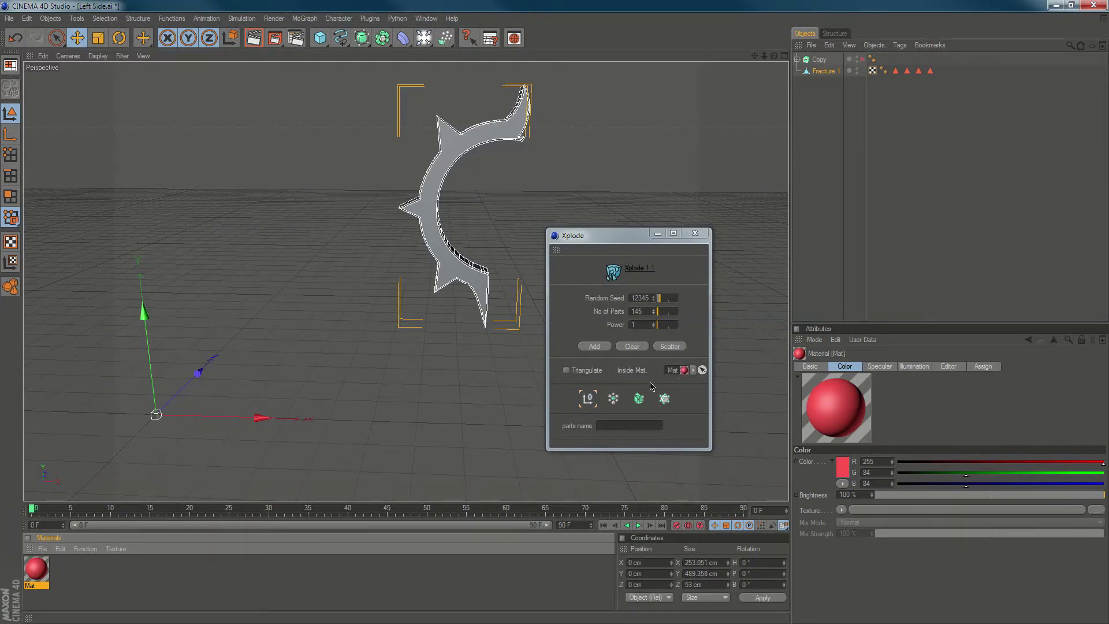
click(634, 392)
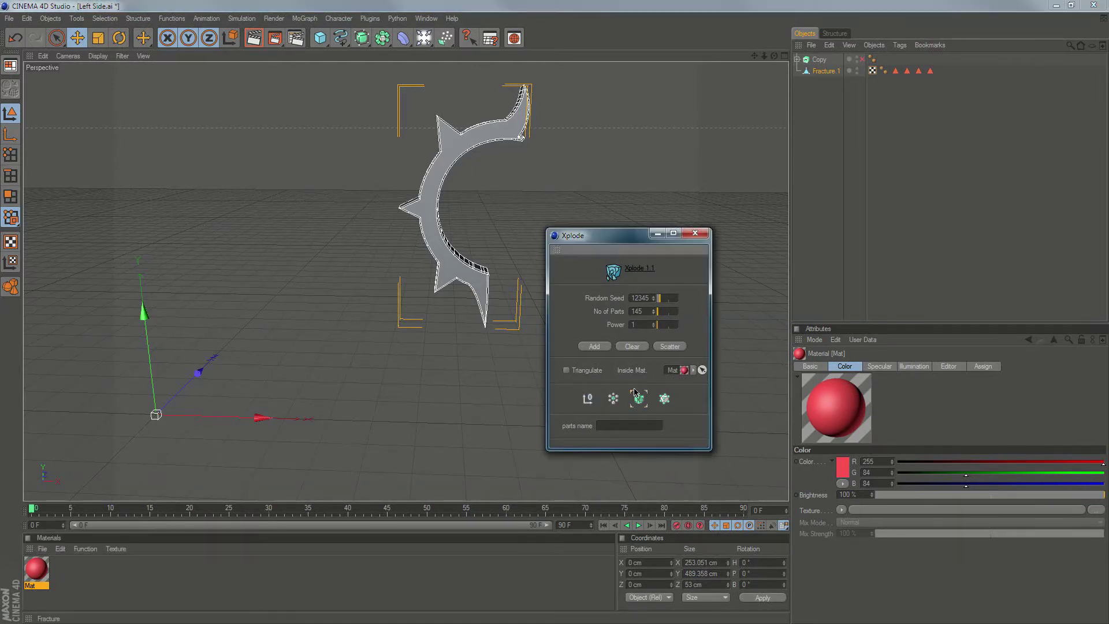
click(592, 347)
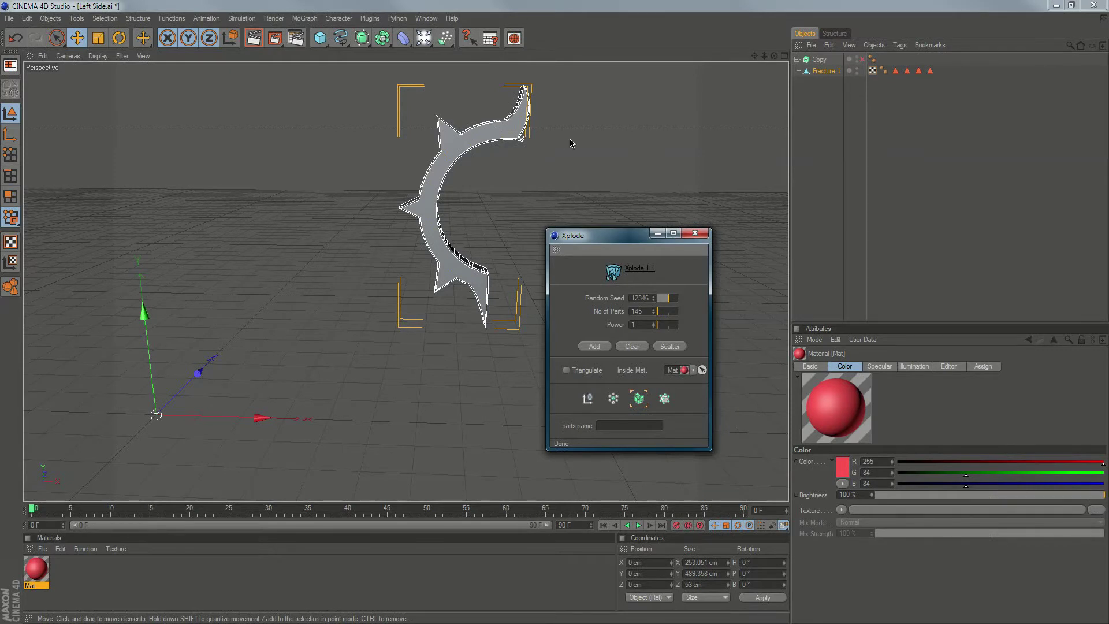
click(666, 349)
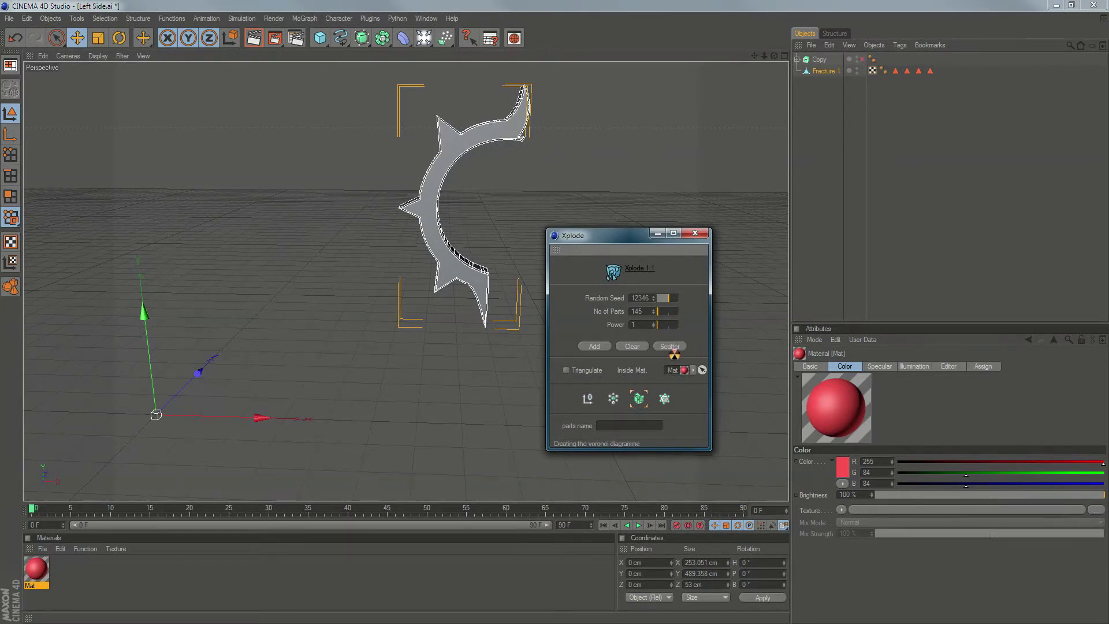
click(658, 234)
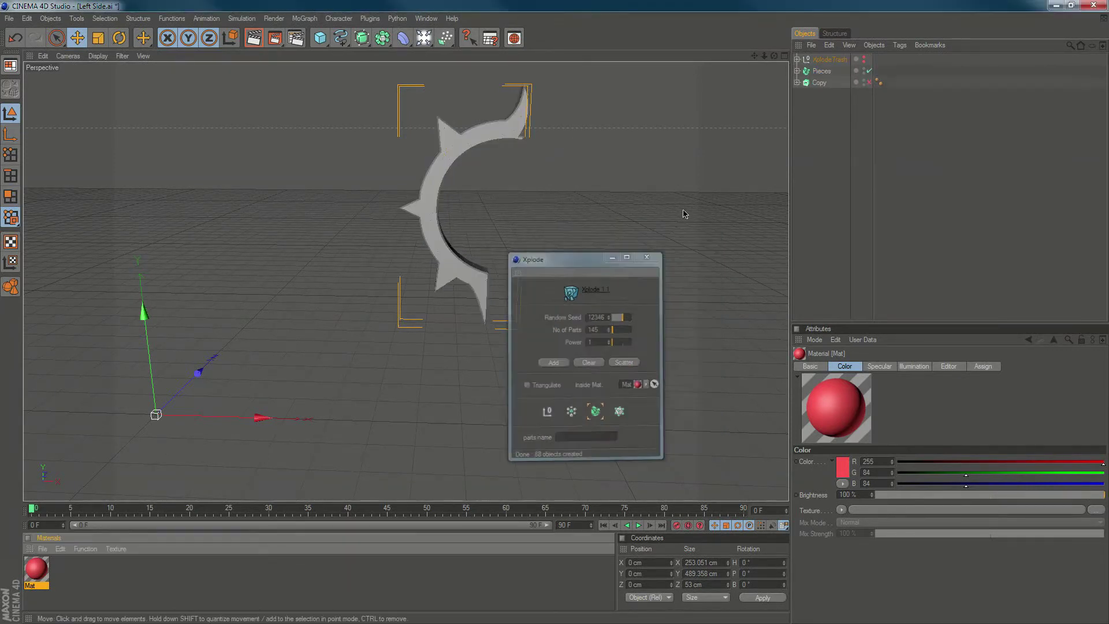
Move the Pieces fracture object along the X axis to about -311 cm
click(816, 71)
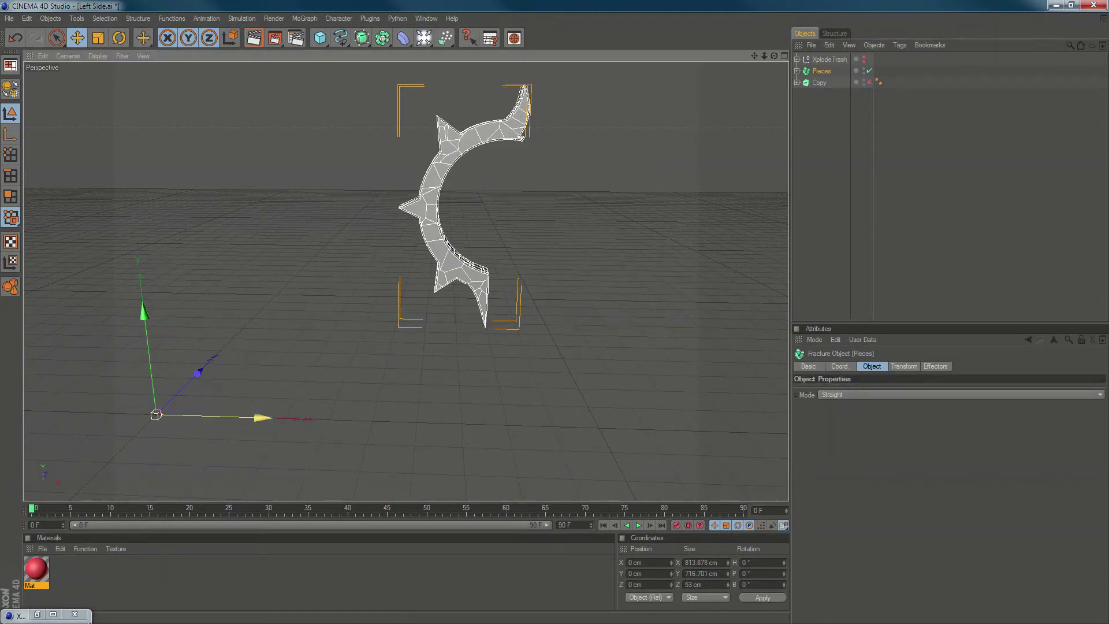
drag(261, 417, 133, 414)
alt+middle_drag(199, 315, 325, 325)
Add a MoGraph Random effector to the Pieces fracture object
click(831, 191)
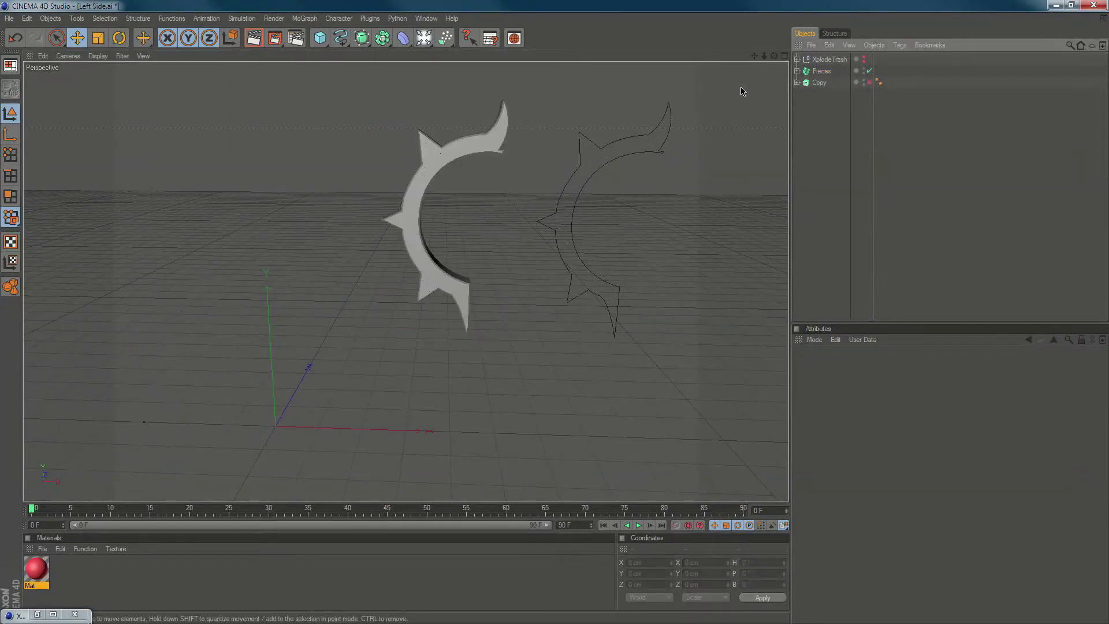
click(816, 71)
click(371, 19)
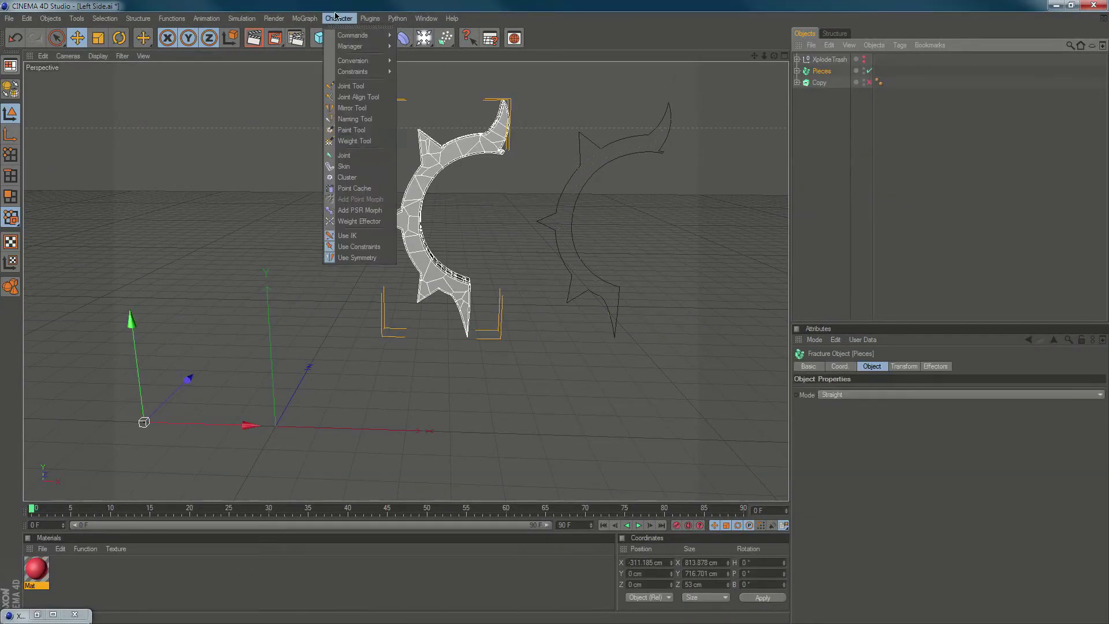
mouse_move(305, 19)
mouse_move(324, 35)
click(393, 109)
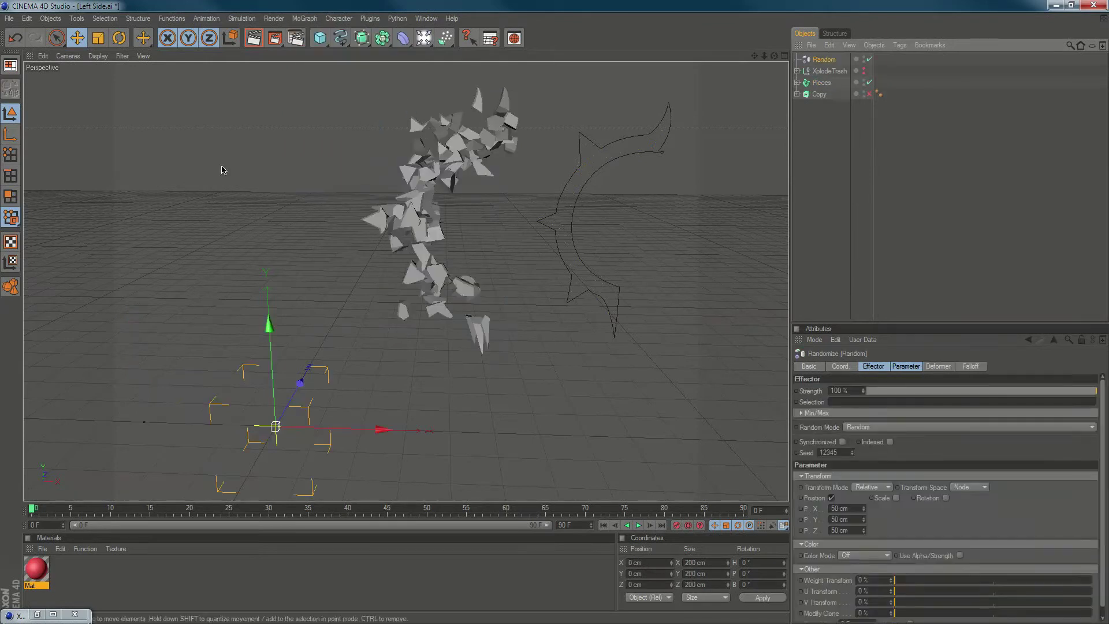
Keep the Random effector's strength at 100% and set its minimum to 100%
drag(939, 393, 1100, 378)
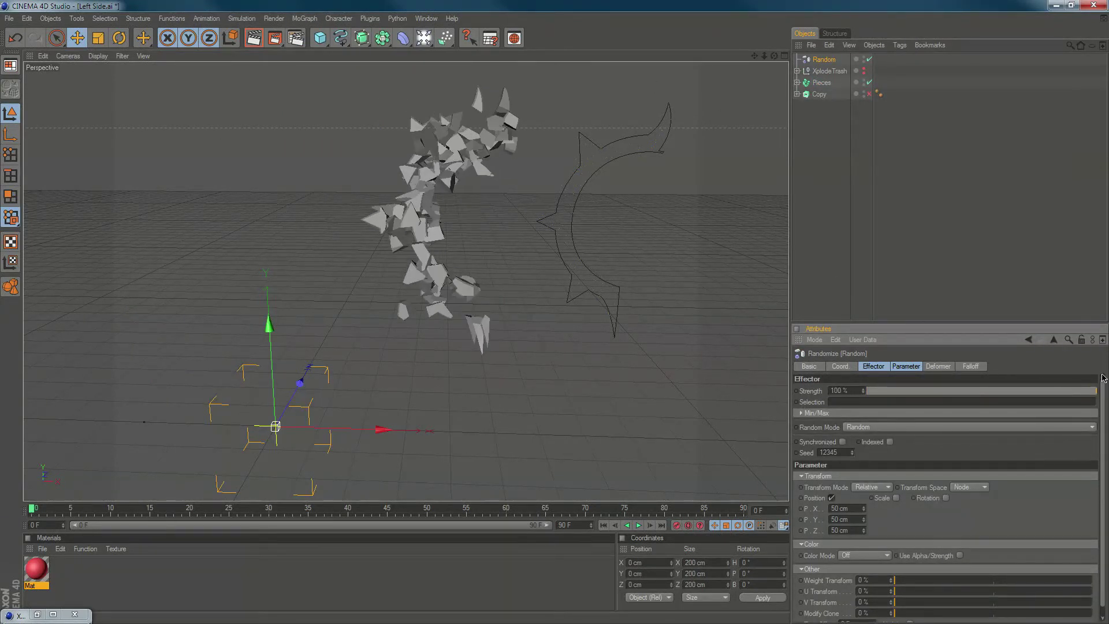
click(806, 414)
drag(920, 437, 1092, 436)
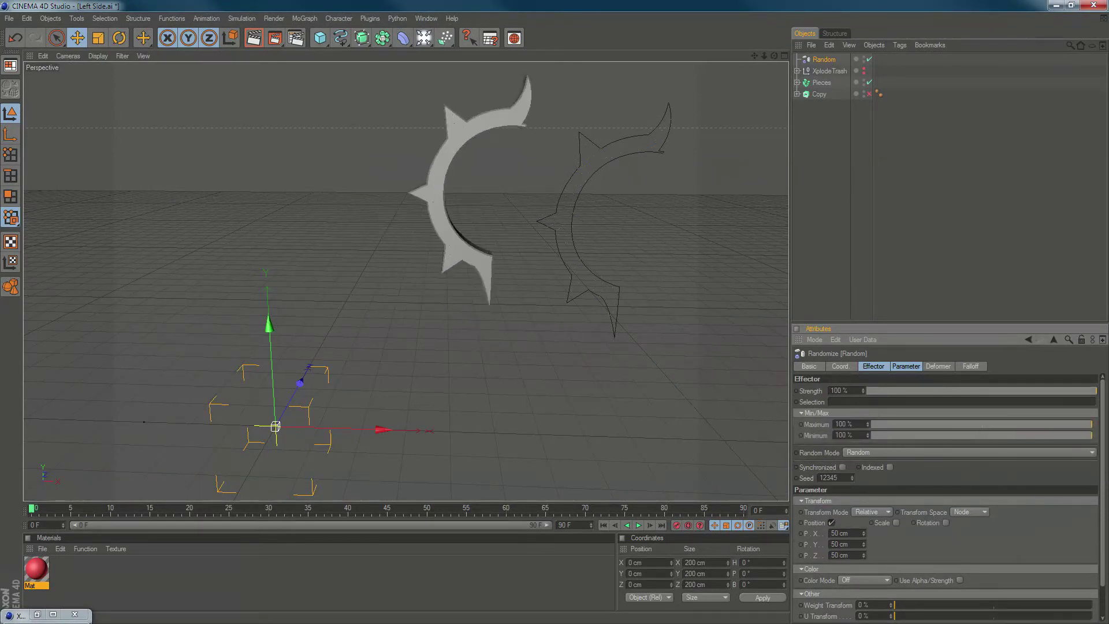
Turn off the effector's position variation, enable scale, and set the X, Y and Z scale to -1
click(831, 523)
click(896, 523)
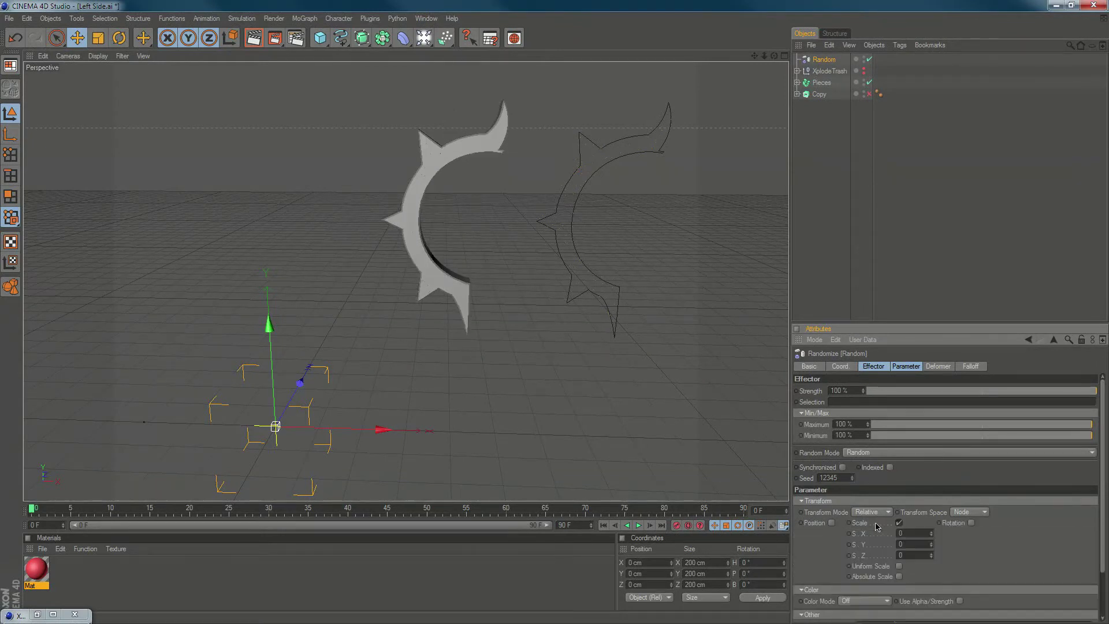
double_click(915, 534)
key(Tab)
text(-1)
key(Tab)
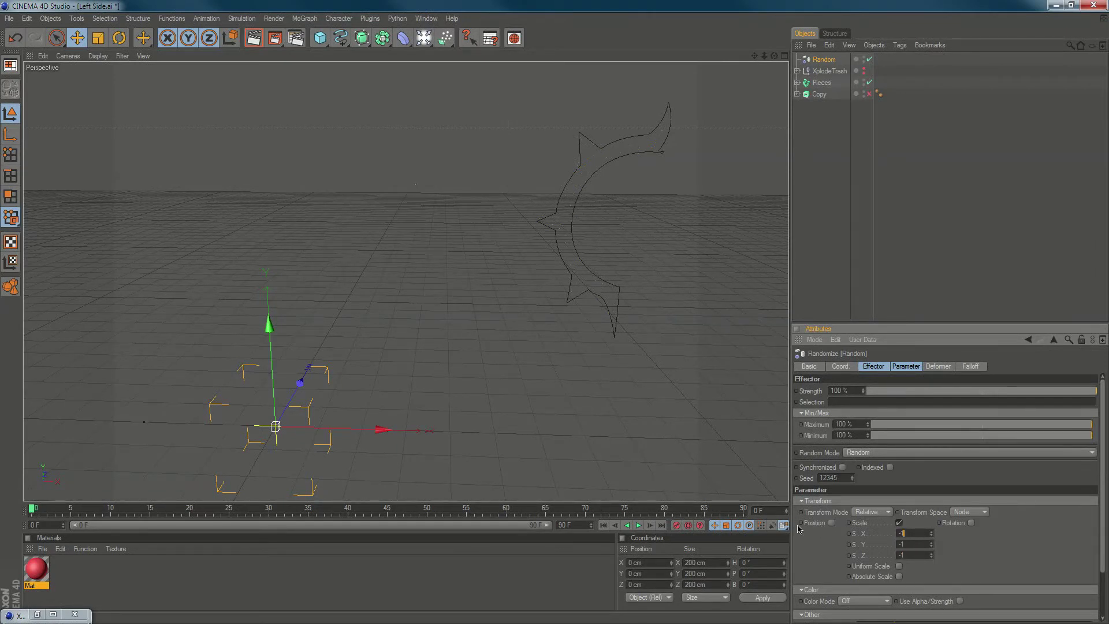
Enable the effector's rotation and set it to H 43°, P -65° and B 292°
click(971, 522)
scroll(1007, 527, down, 1)
click(1005, 525)
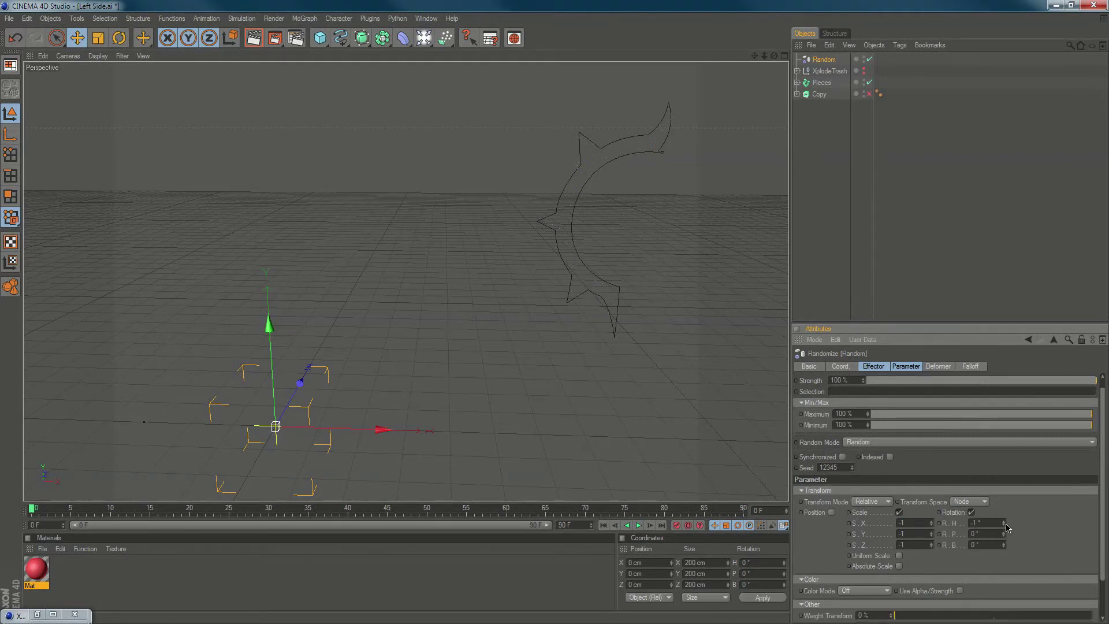
mouse_move(1005, 525)
mouse_down()
mouse_move(1005, 507)
mouse_move(1004, 549)
mouse_move(1005, 508)
mouse_up()
Sweep the Random effector's strength back up to full to preview the pieces scaling and rotating
mouse_move(1026, 381)
mouse_down()
mouse_move(848, 382)
mouse_move(1074, 384)
mouse_move(861, 383)
mouse_move(975, 403)
mouse_move(1100, 391)
mouse_up()
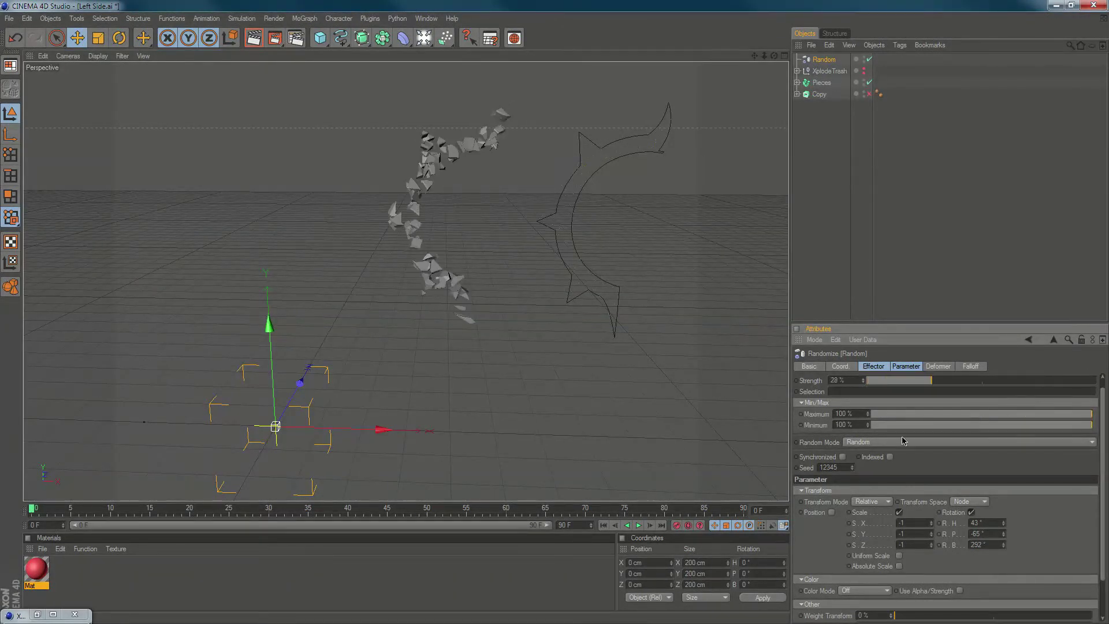
drag(902, 437, 1091, 403)
click(837, 232)
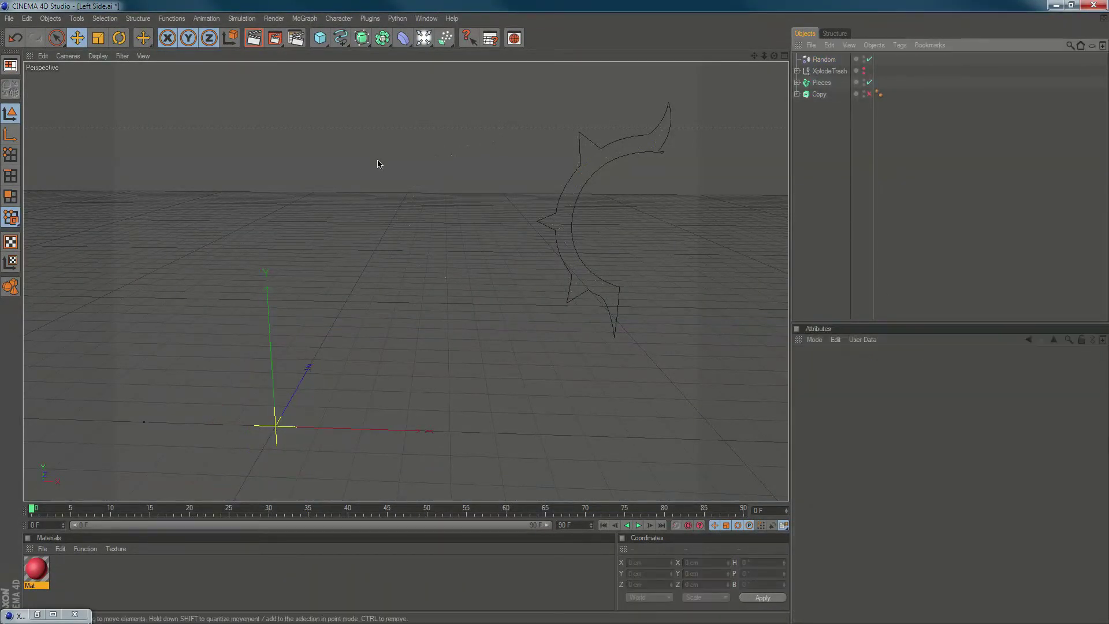
Switch to the Right Side.ai document and frame its intact and fractured arcs
click(426, 18)
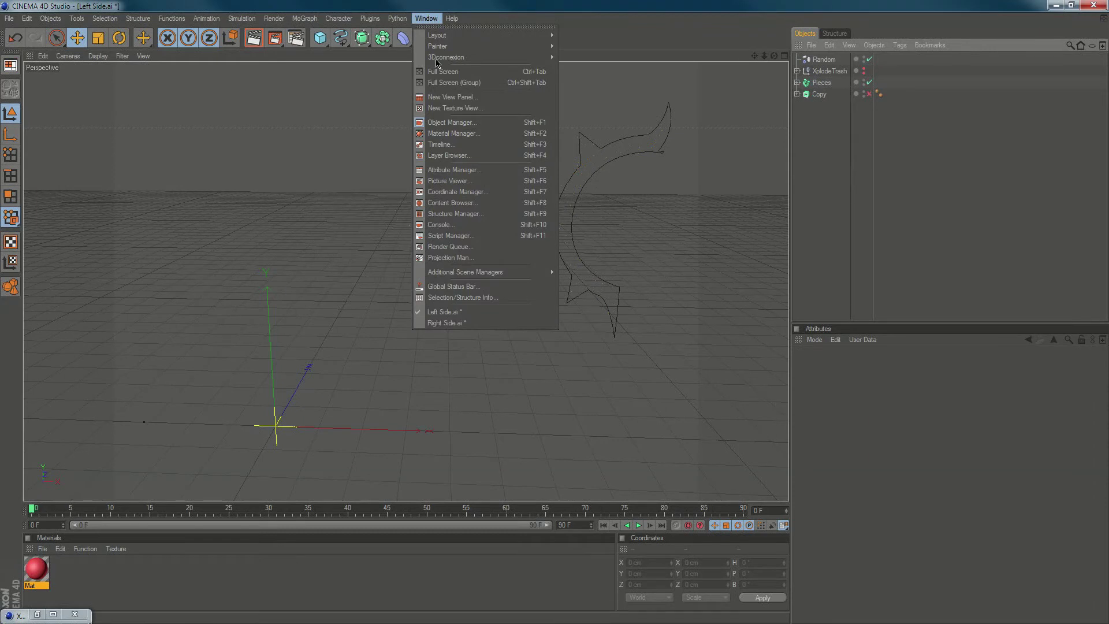
click(456, 328)
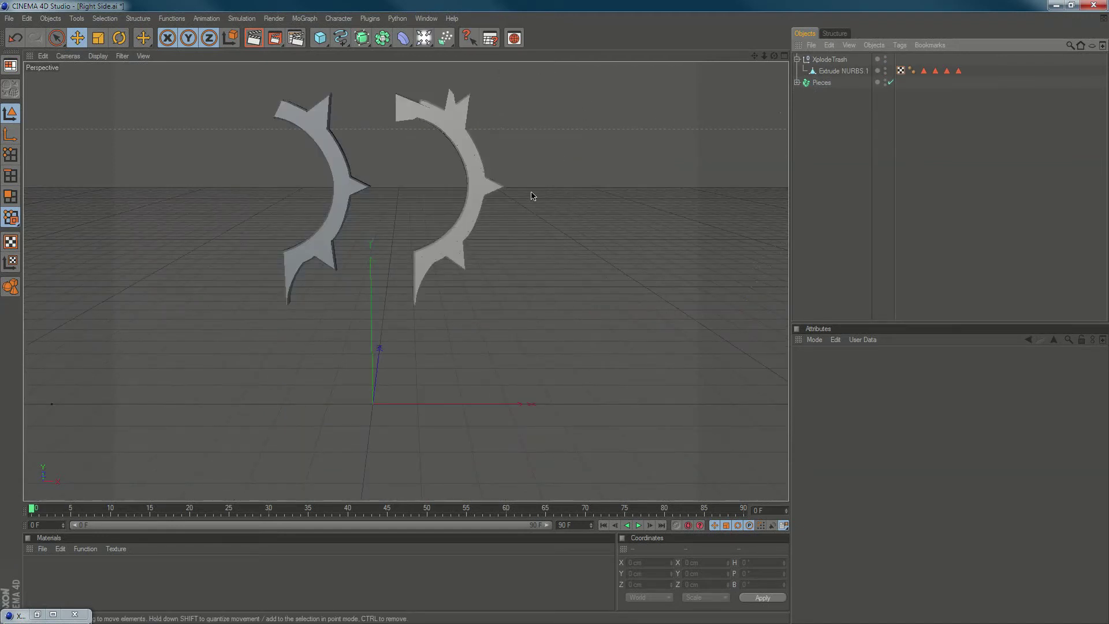
alt+middle_drag(465, 190, 503, 244)
scroll(466, 186, up, 2)
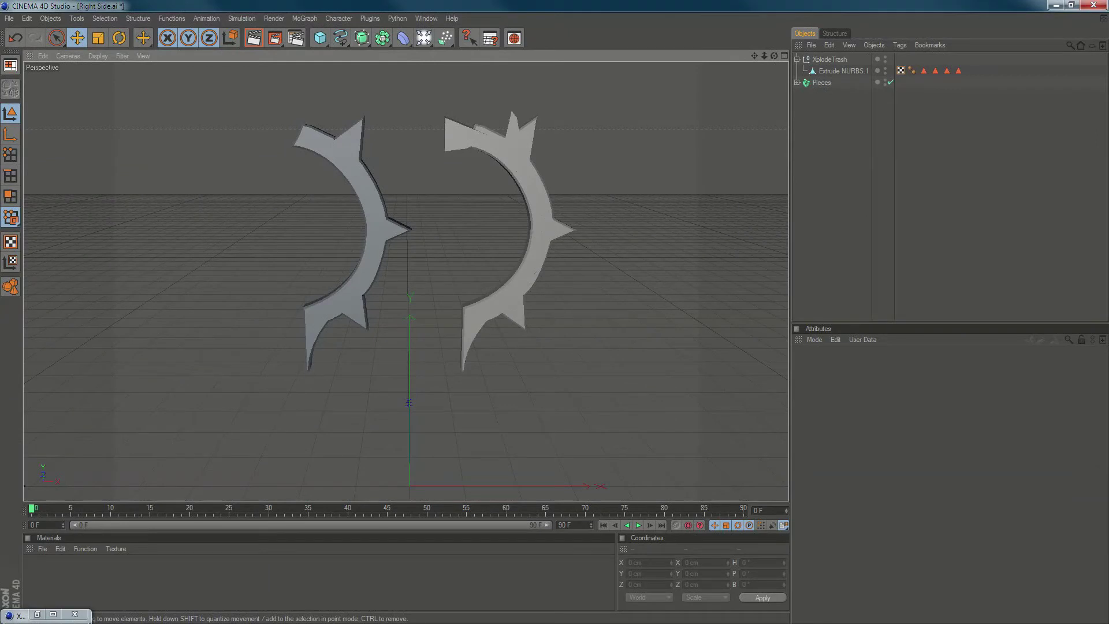
Select the Pieces fracture object with all its children and change to polygon editing mode
click(821, 82)
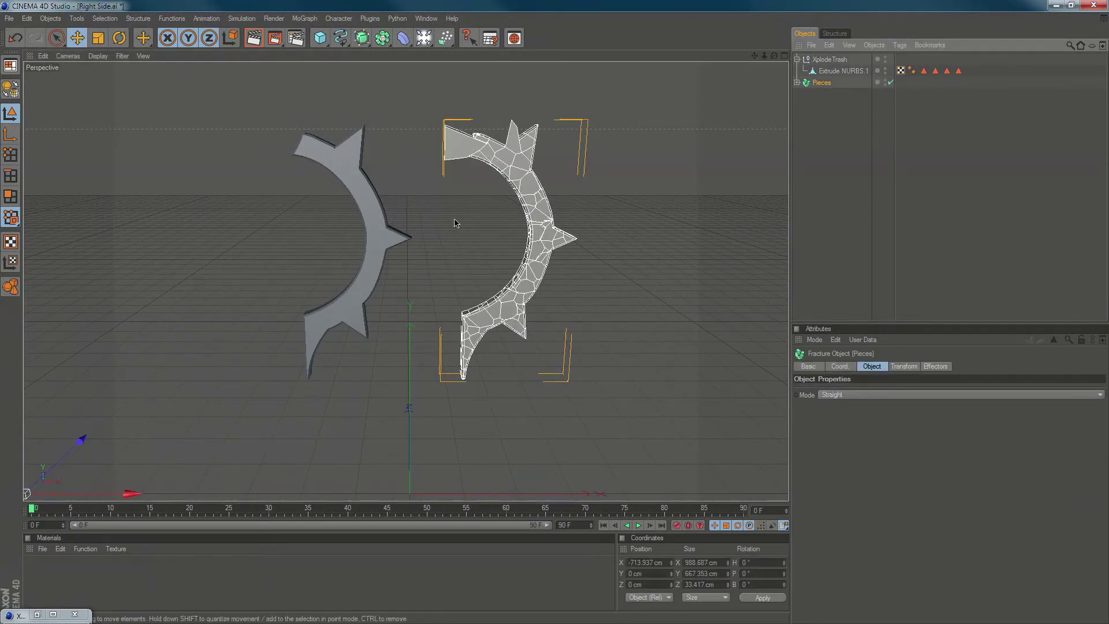
right_click(821, 83)
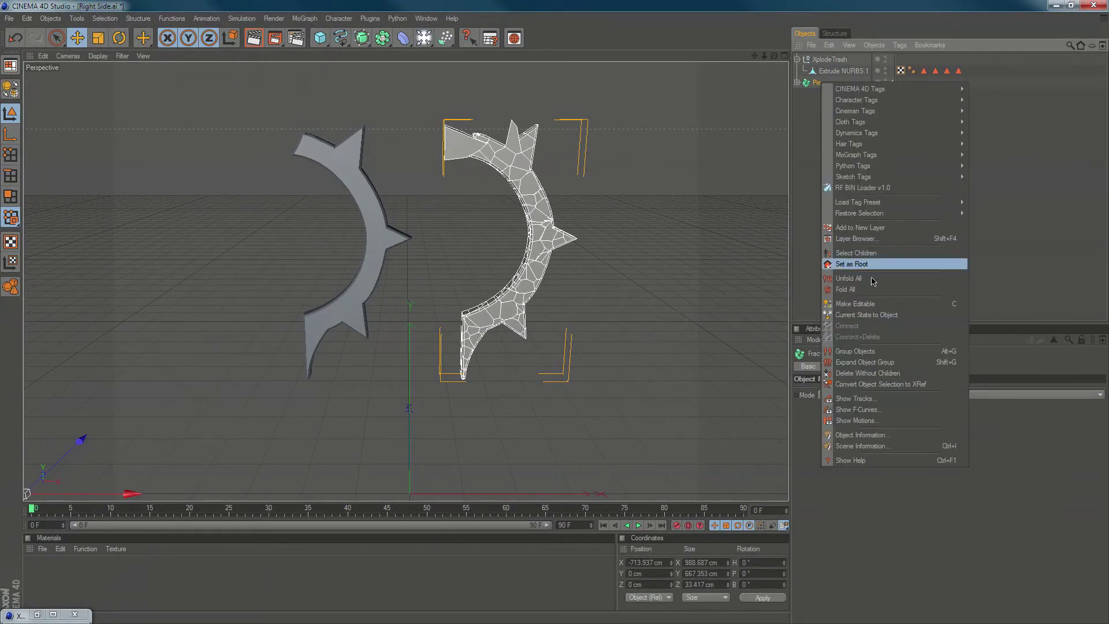
click(860, 261)
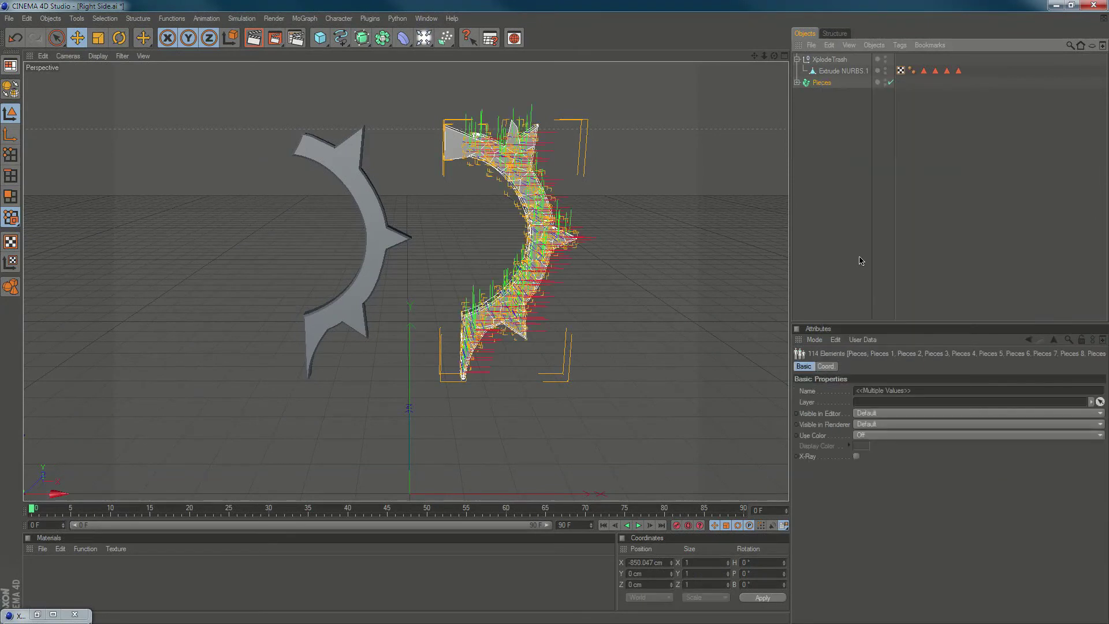
click(9, 199)
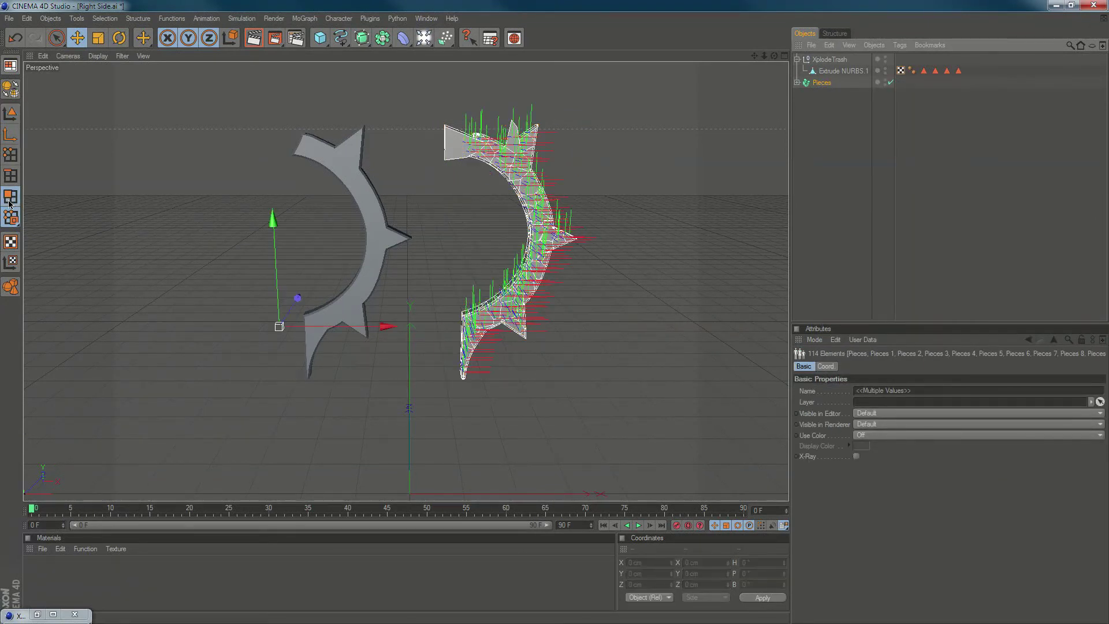
Delete the front, top and end faces of the misshapen block at the fractured arc's upper end
click(465, 152)
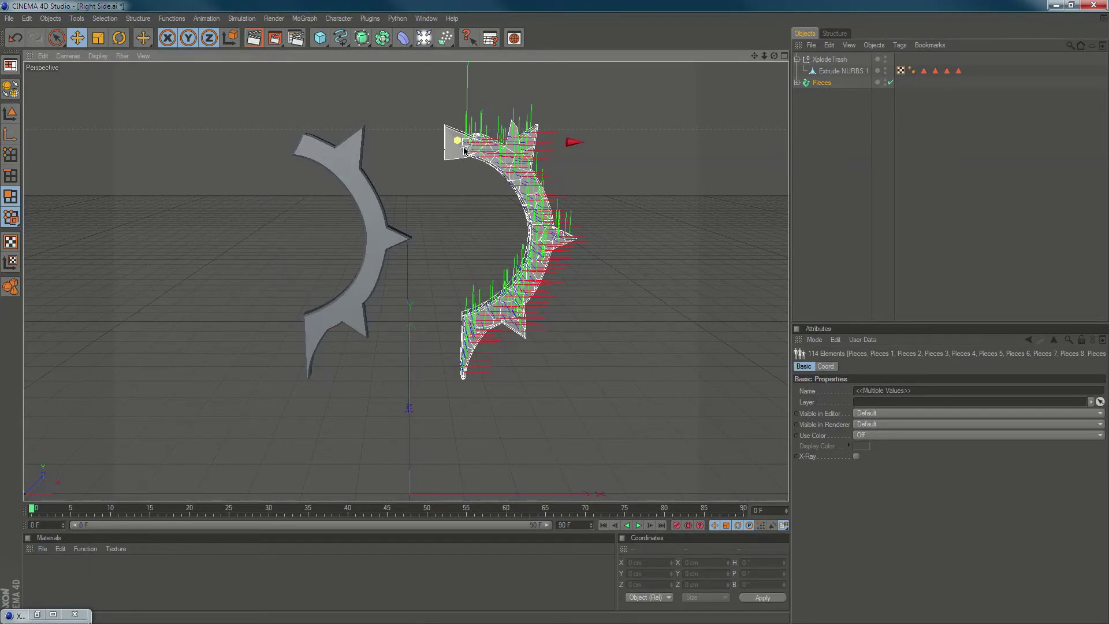
click(451, 151)
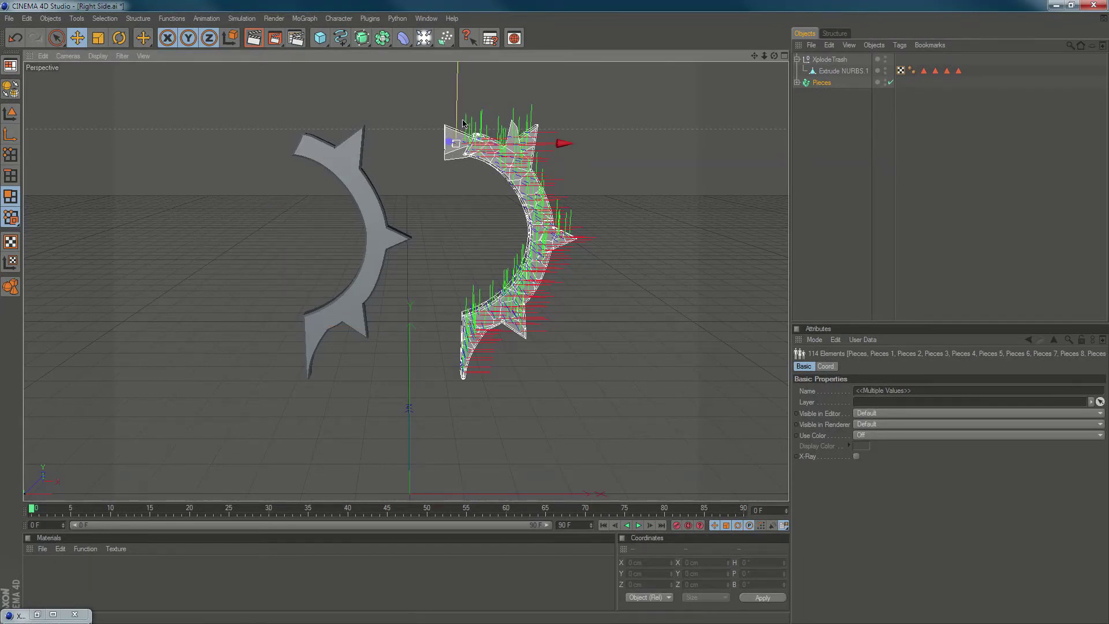
scroll(453, 150, up, 2)
alt+middle_drag(453, 151, 448, 247)
scroll(471, 266, up, 2)
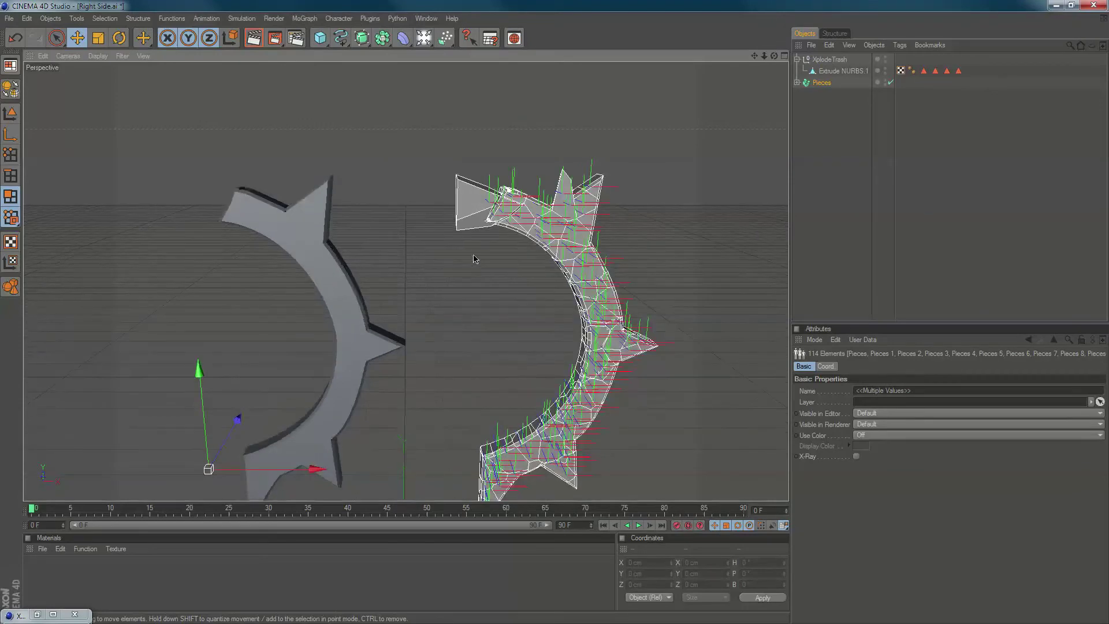
alt+right_drag(474, 258, 474, 217)
alt+drag(465, 249, 470, 252)
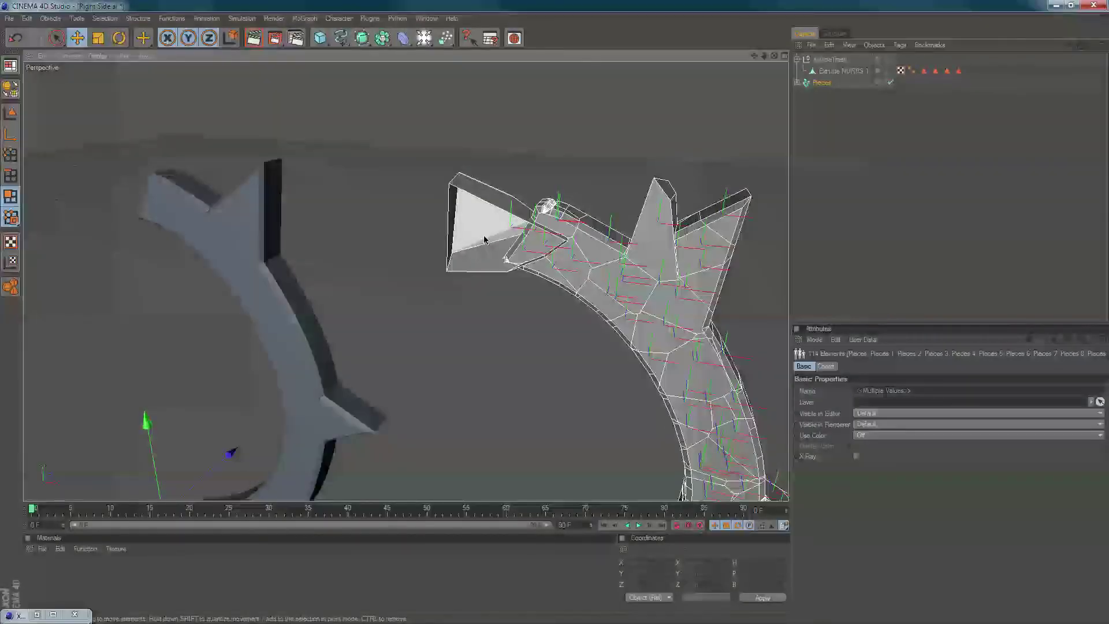
click(484, 240)
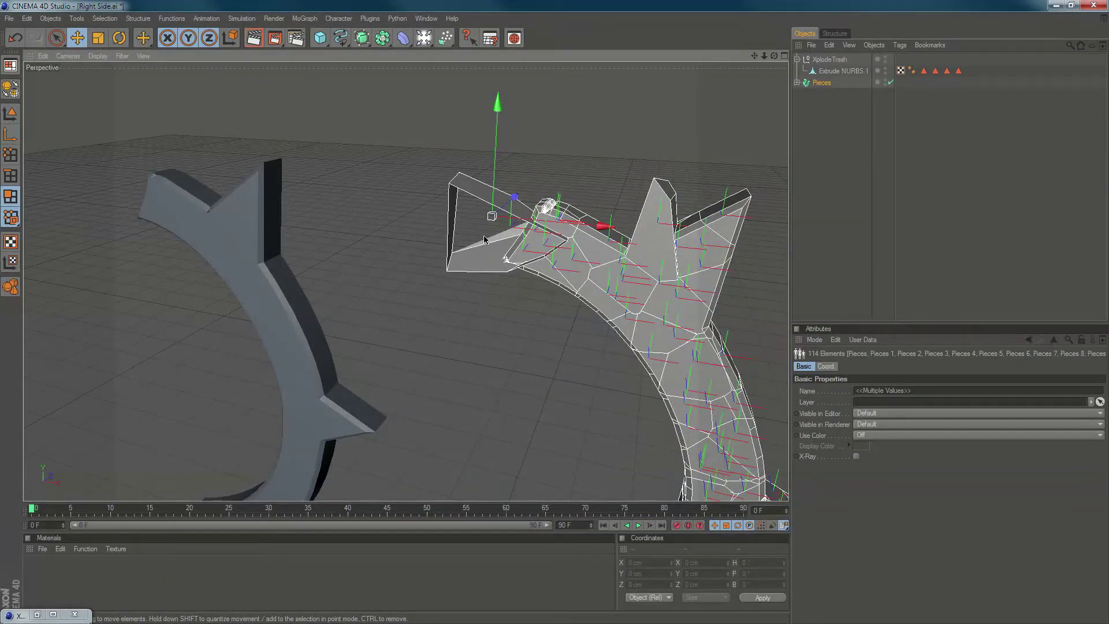
drag(484, 239, 484, 254)
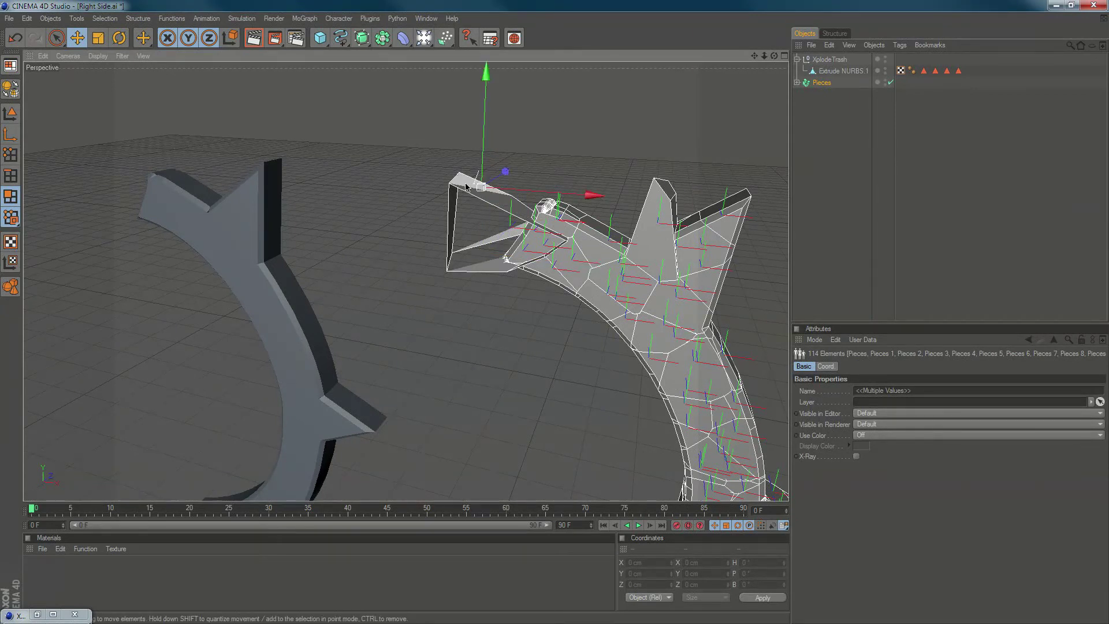
drag(467, 187, 484, 198)
click(451, 220)
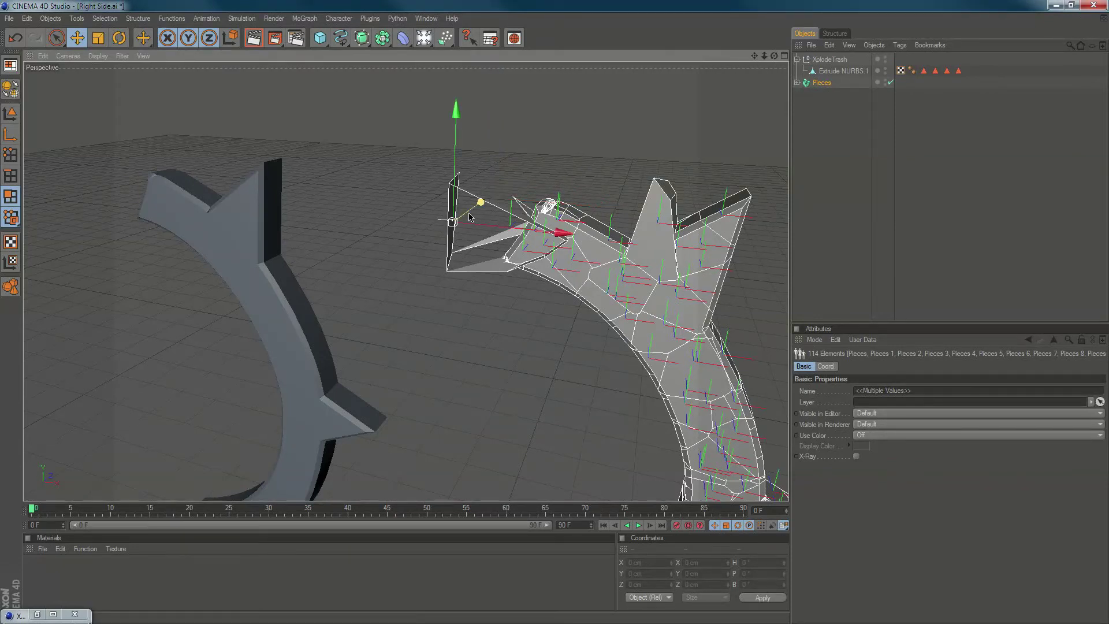
key(Delete)
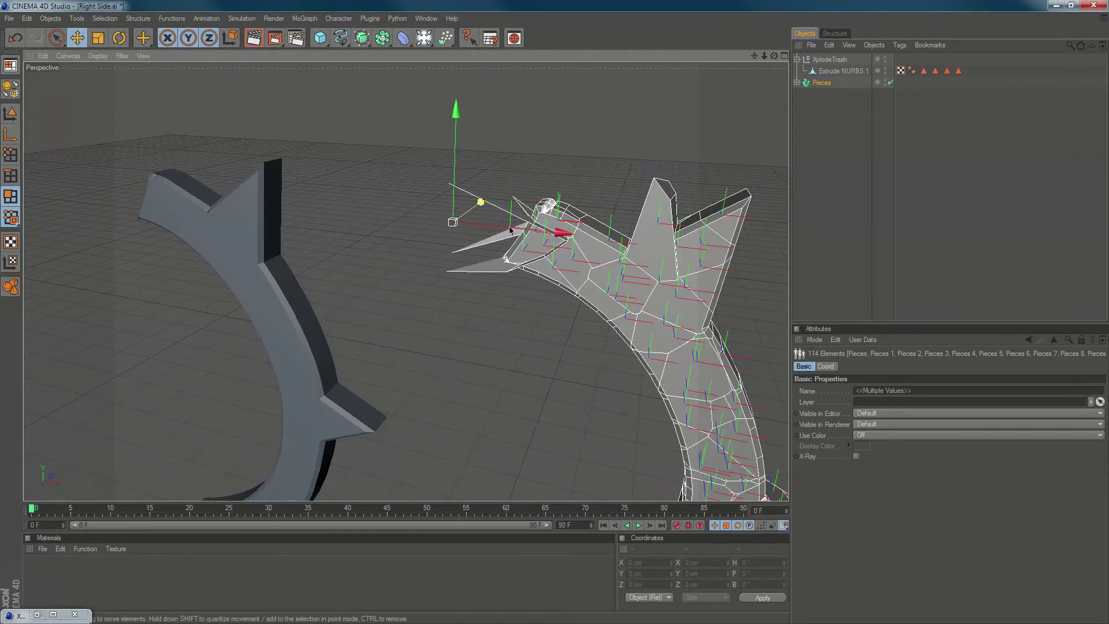
Delete the stray wedge-shaped faces left on the underside of the fractured arc's upper end
click(492, 274)
drag(498, 271, 496, 221)
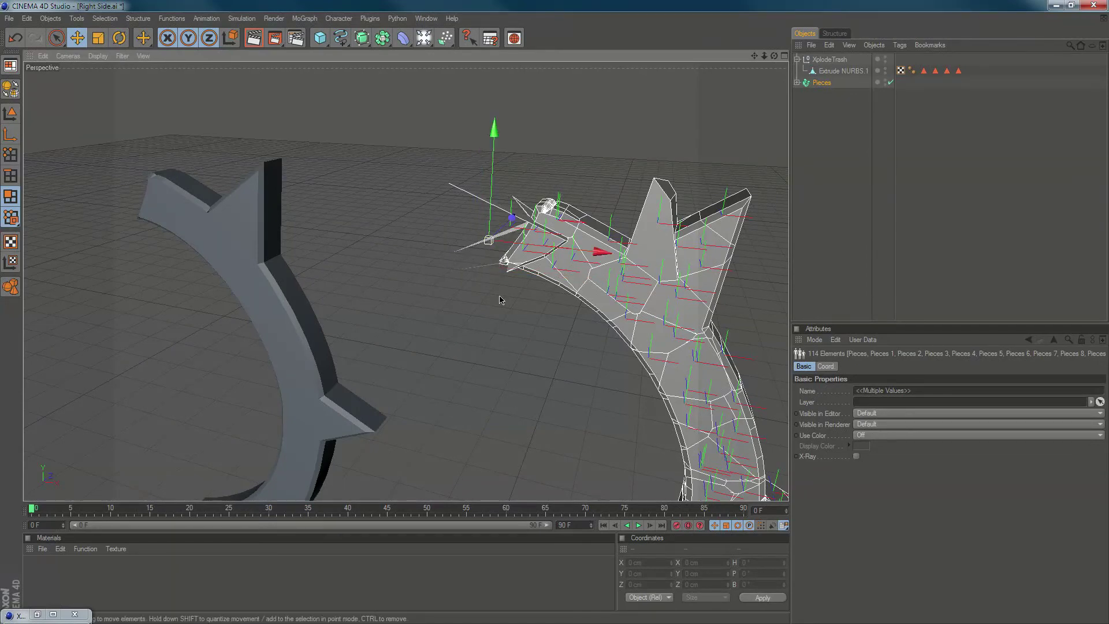
alt+drag(500, 300, 527, 237)
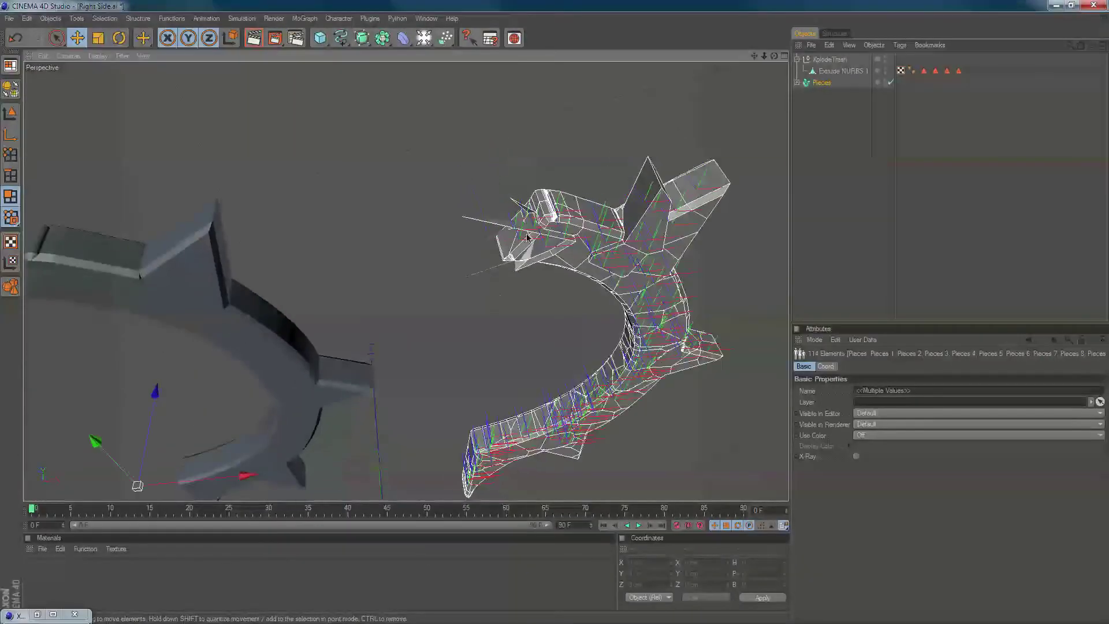
click(506, 225)
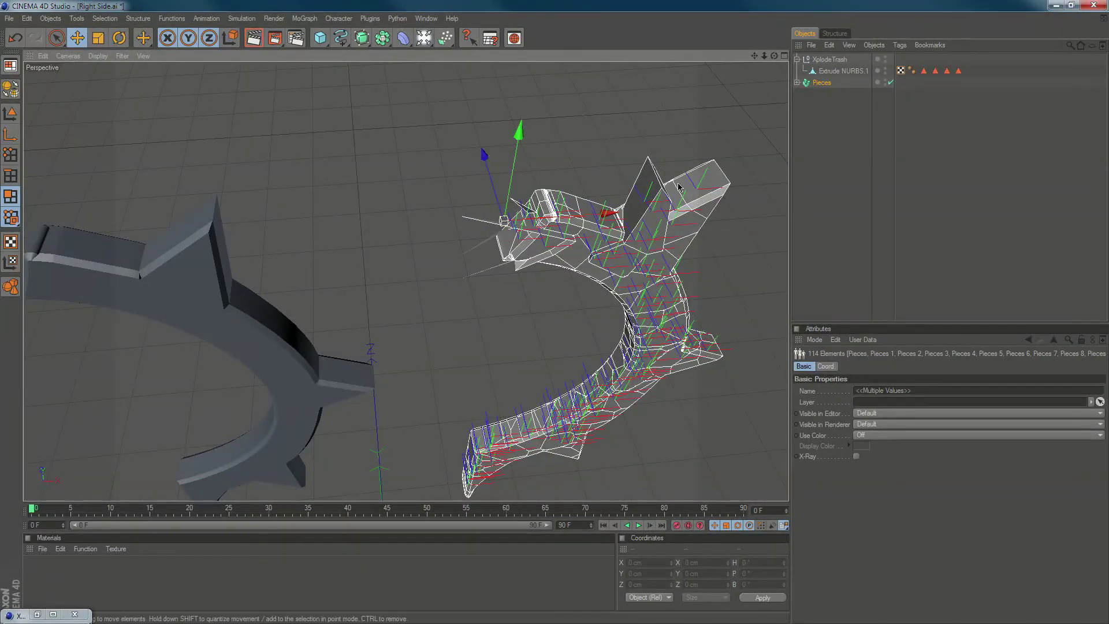
alt+drag(535, 264, 480, 216)
Delete the front, side and back faces of the extra spike beside the fractured arc's upper tooth
click(675, 261)
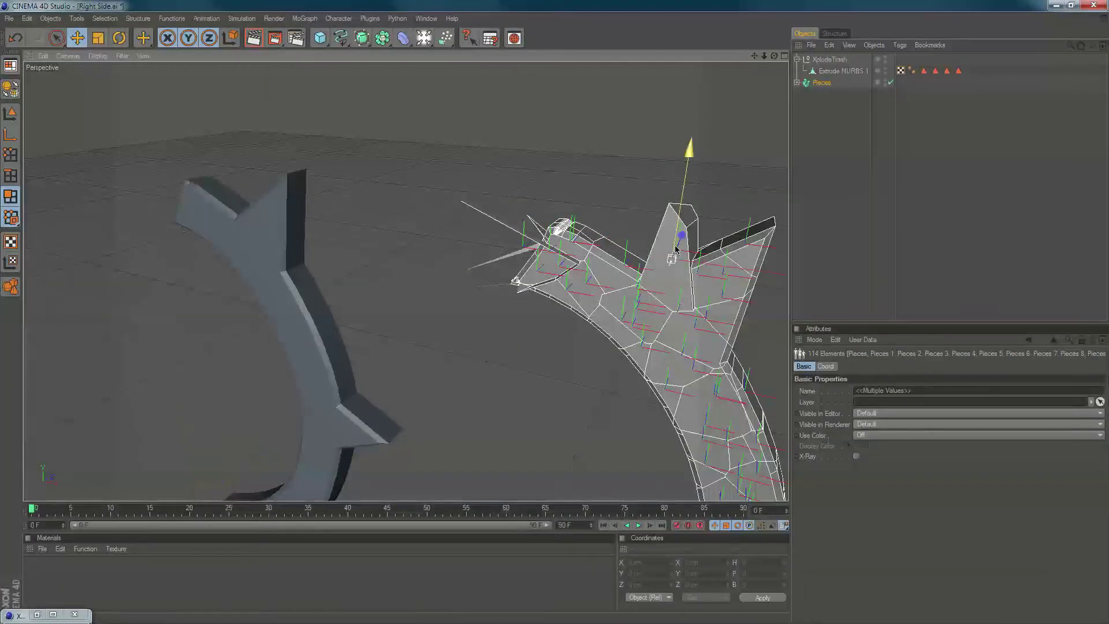
drag(676, 248, 537, 223)
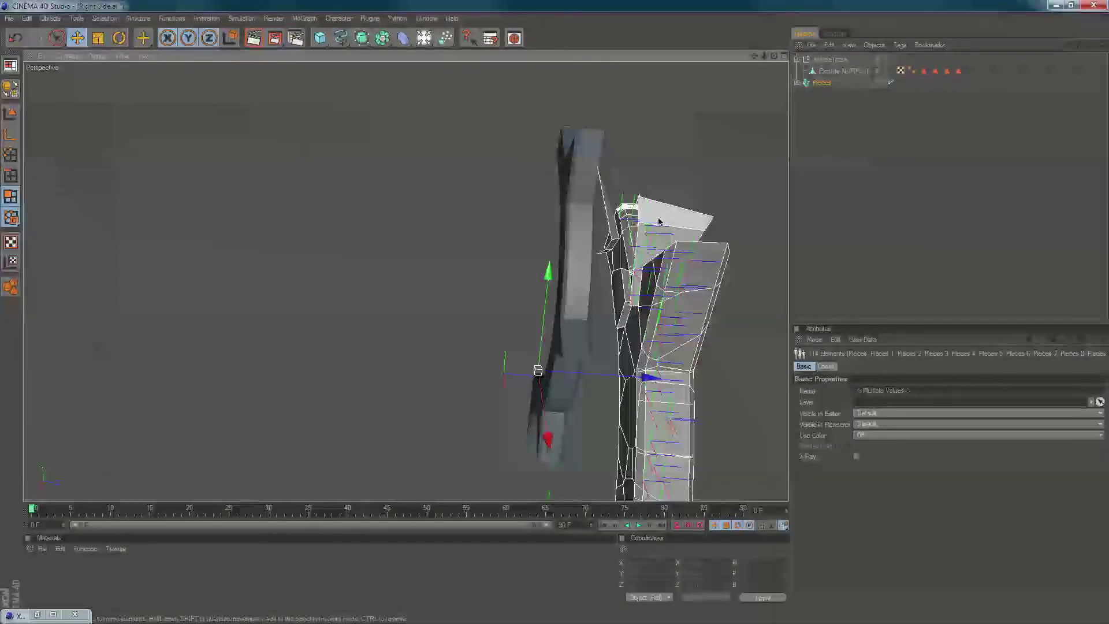
key(Delete)
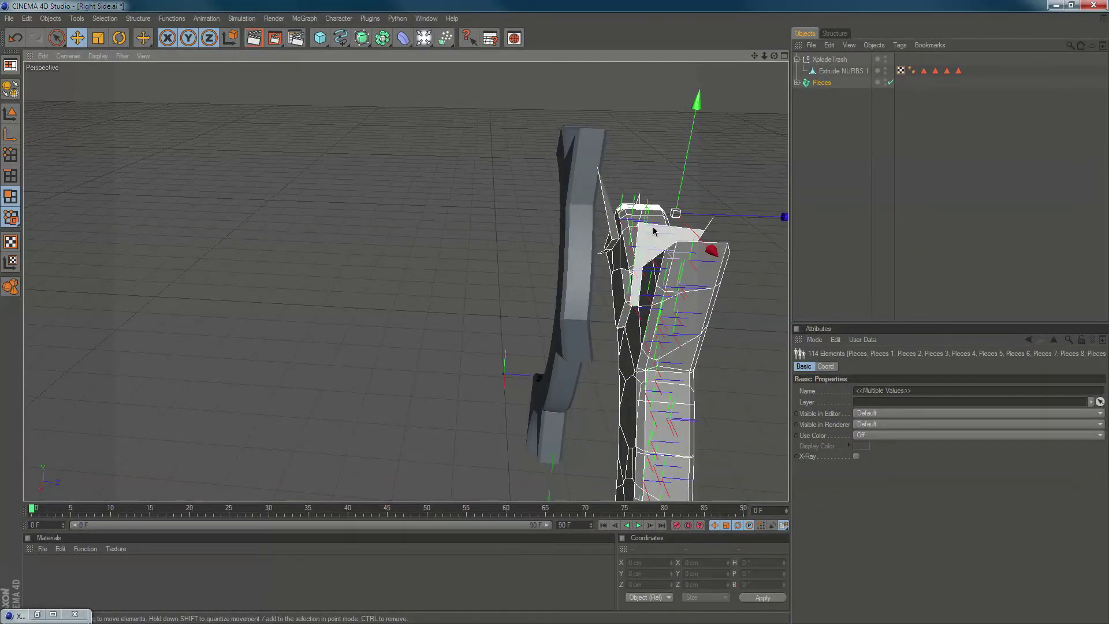
click(653, 228)
key(Delete)
alt+drag(770, 230, 650, 235)
key(Delete)
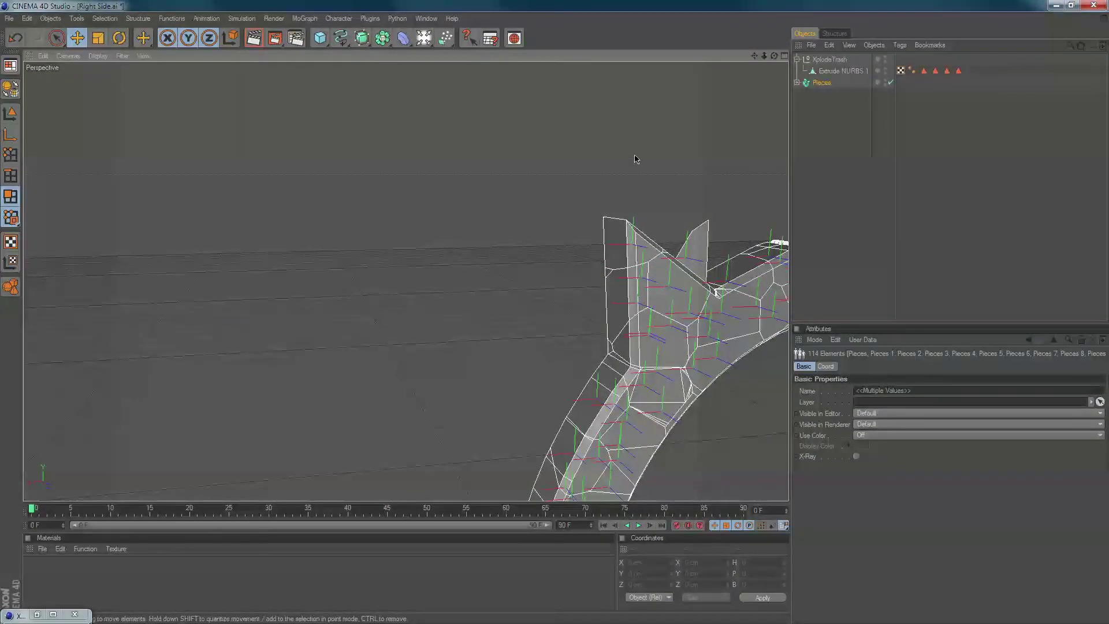
alt+drag(636, 162, 554, 171)
alt+middle_drag(636, 156, 598, 160)
click(443, 263)
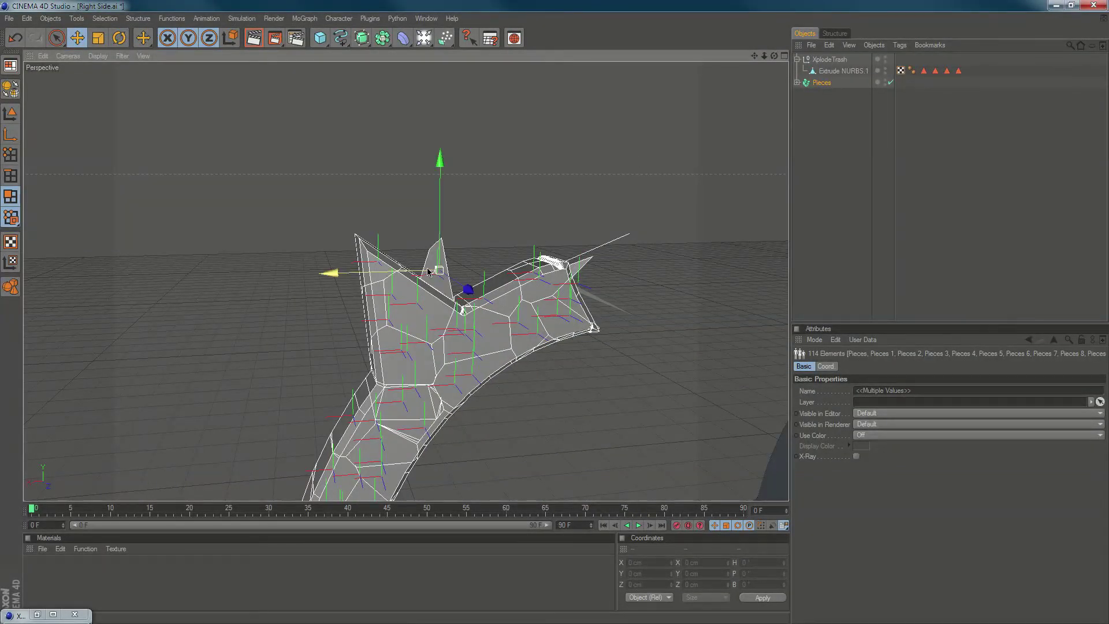
key(Delete)
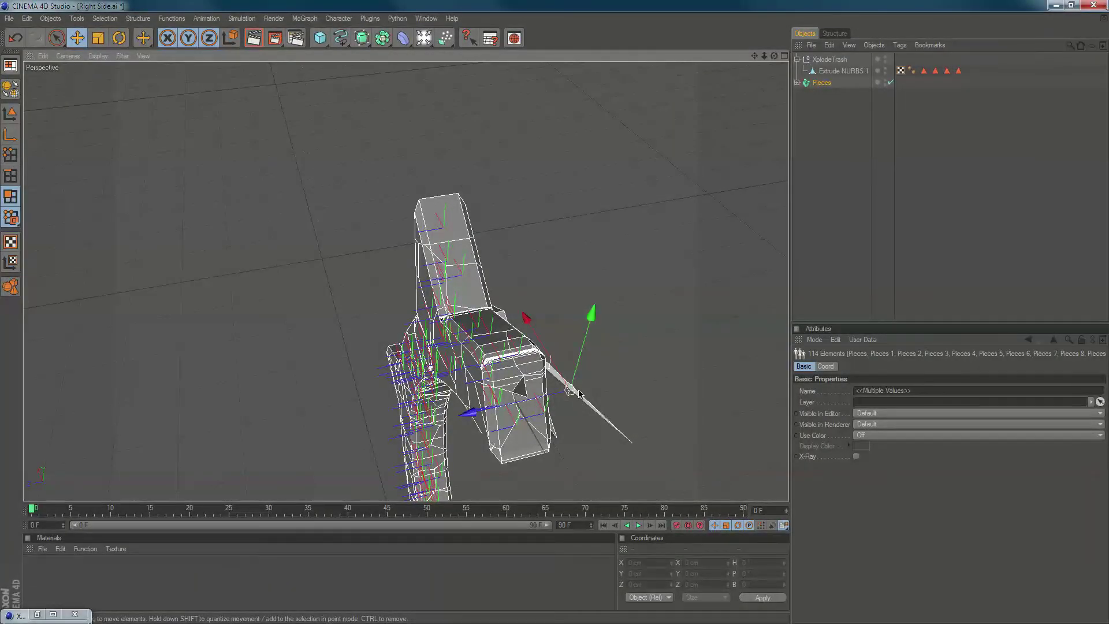
Delete the leftover block and slab faces protruding from the end and lower edge of the fractured arc's upper end
click(522, 393)
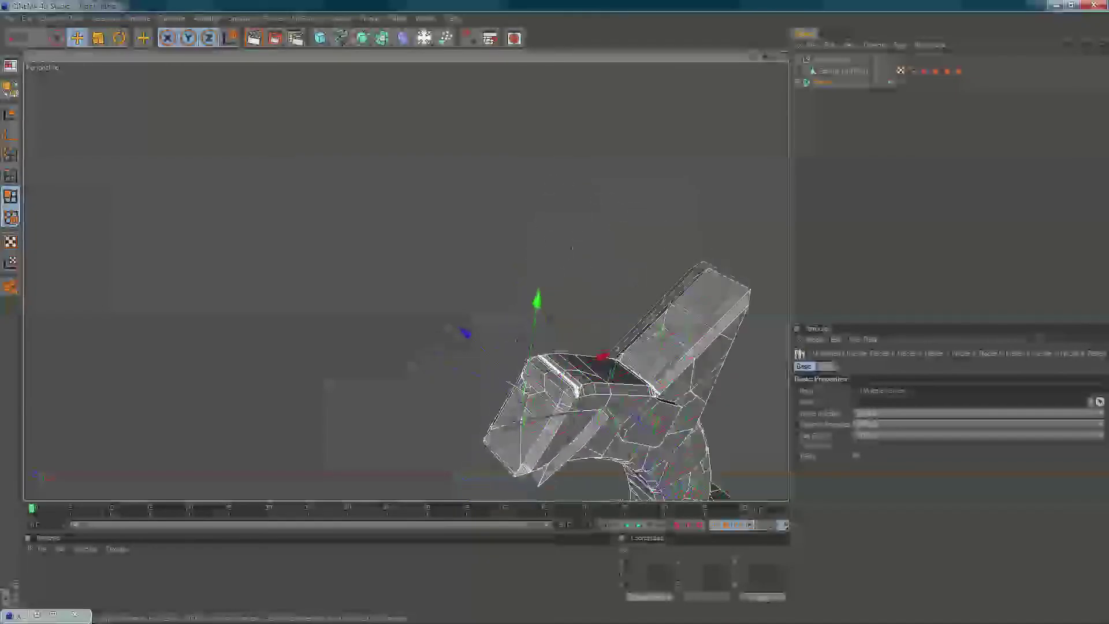
alt+drag(534, 458, 427, 370)
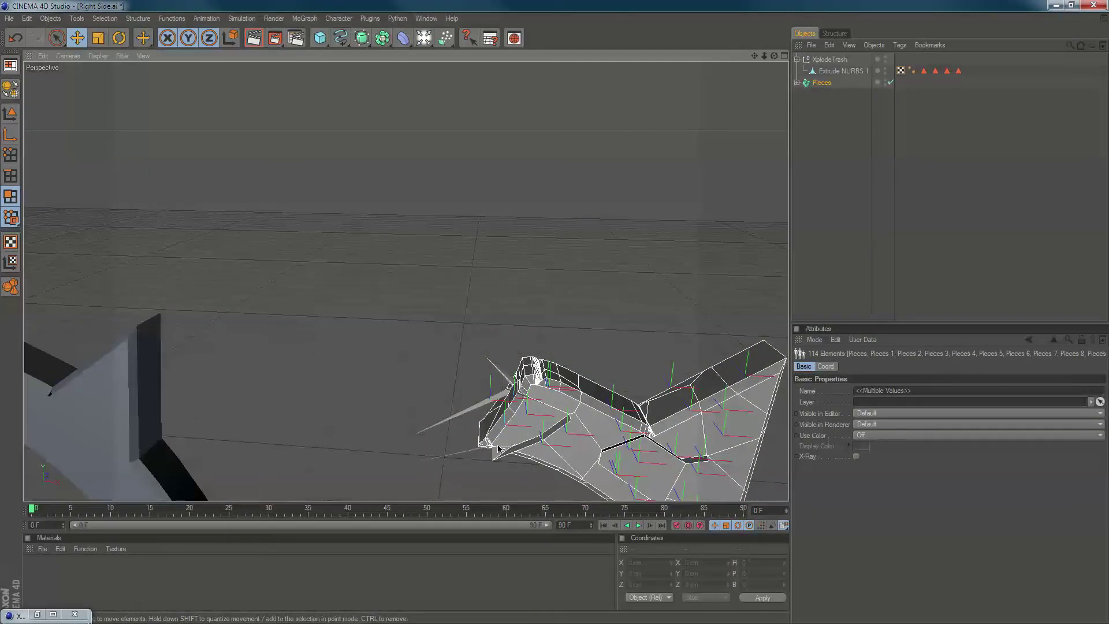
click(538, 446)
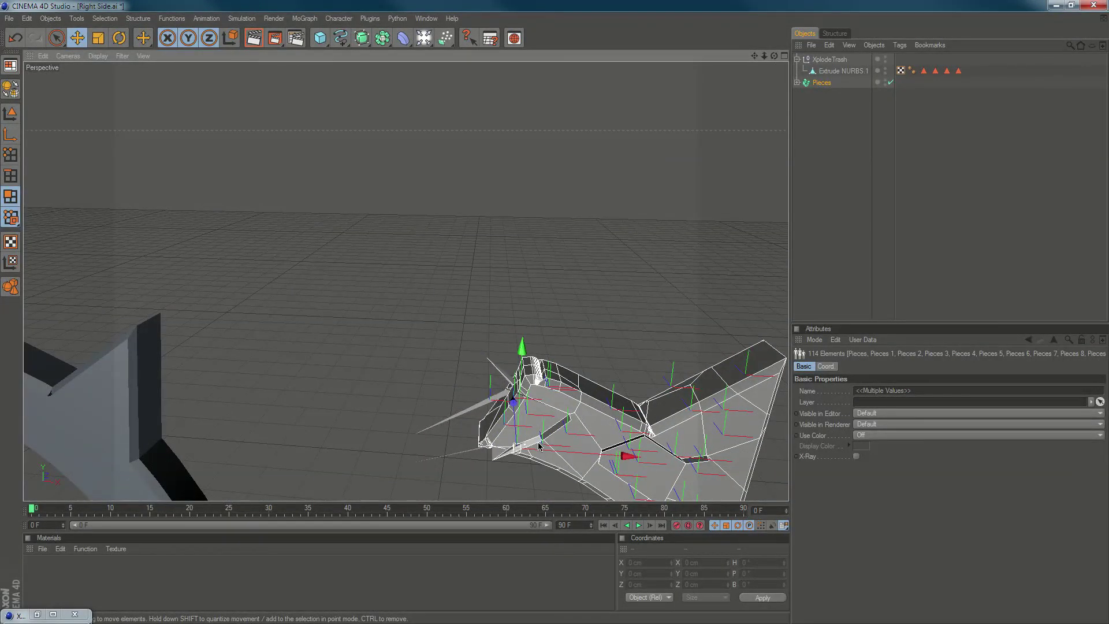
click(497, 455)
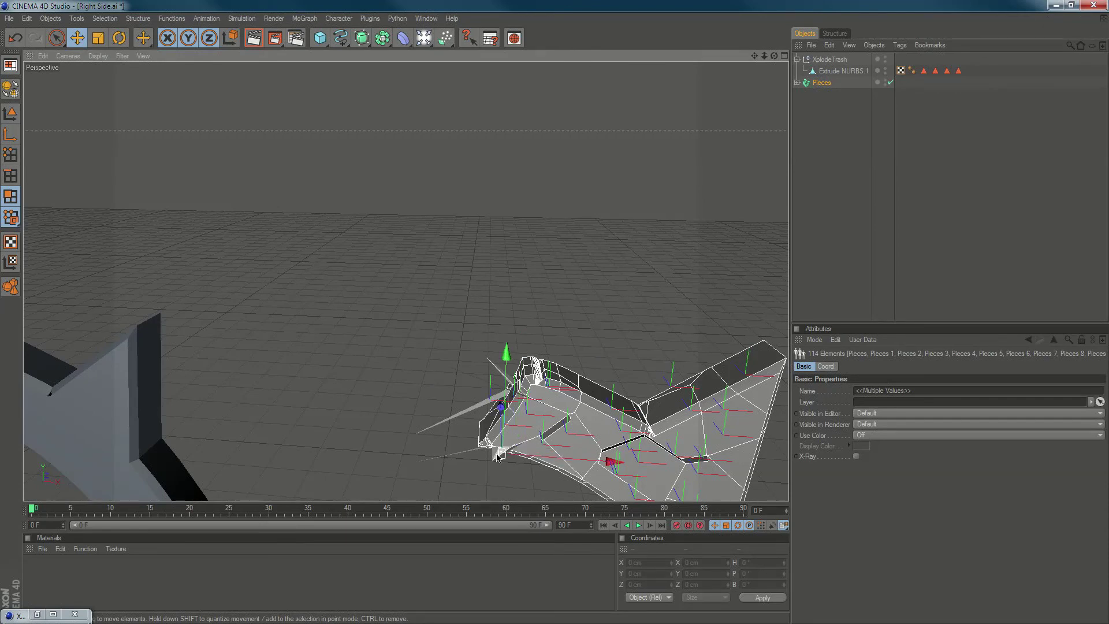
scroll(260, 282, down, 3)
click(376, 364)
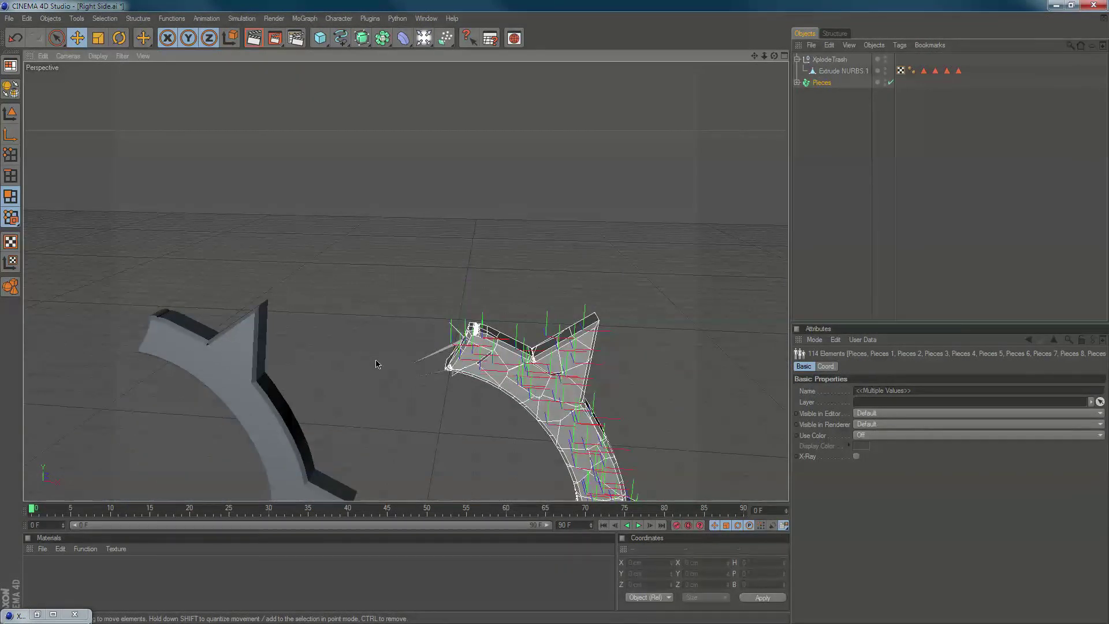
Delete the long thin spikes sticking out sideways from the fractured arc's upper end
scroll(376, 363, up, 3)
alt+middle_drag(376, 364, 379, 61)
scroll(378, 365, down, 4)
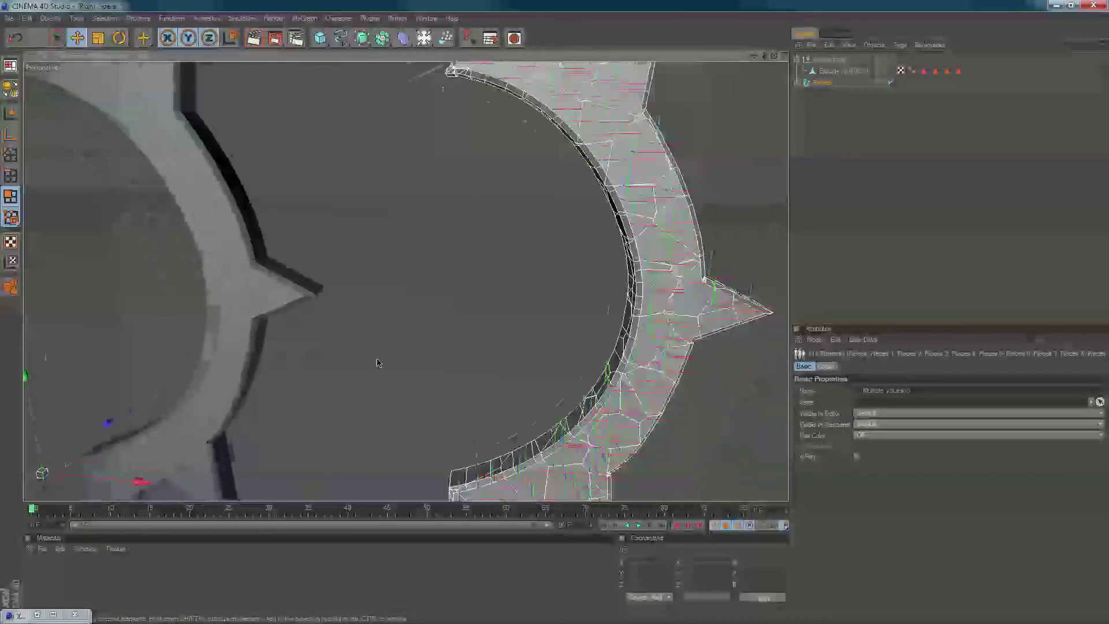
key(ctrl+shift+z)
key(ctrl+shift+z)
key(ctrl+shift+z)
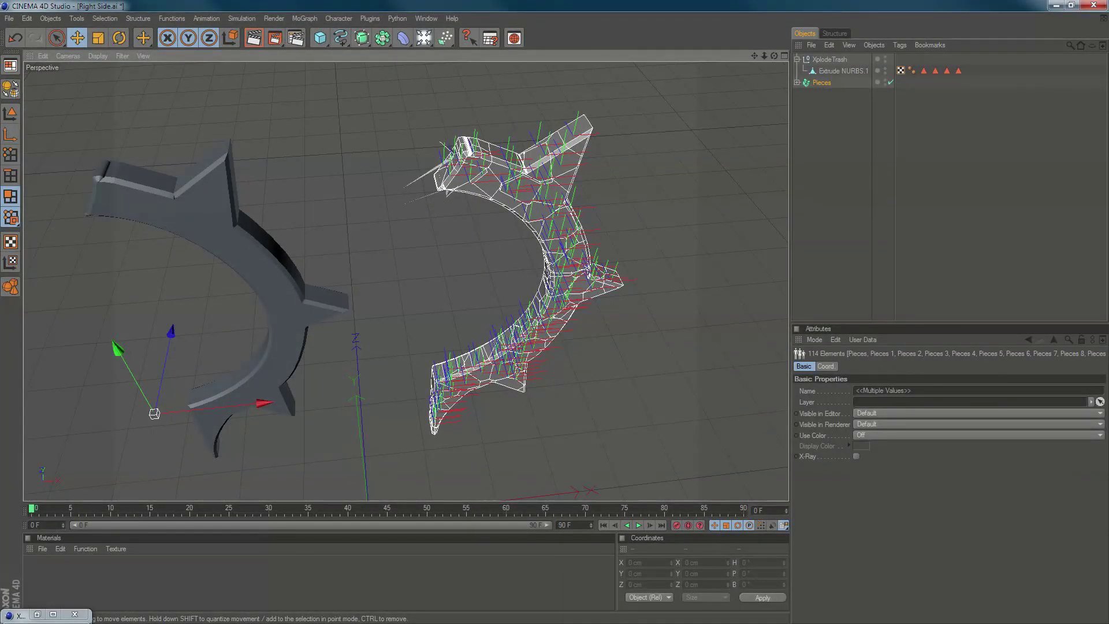
click(425, 180)
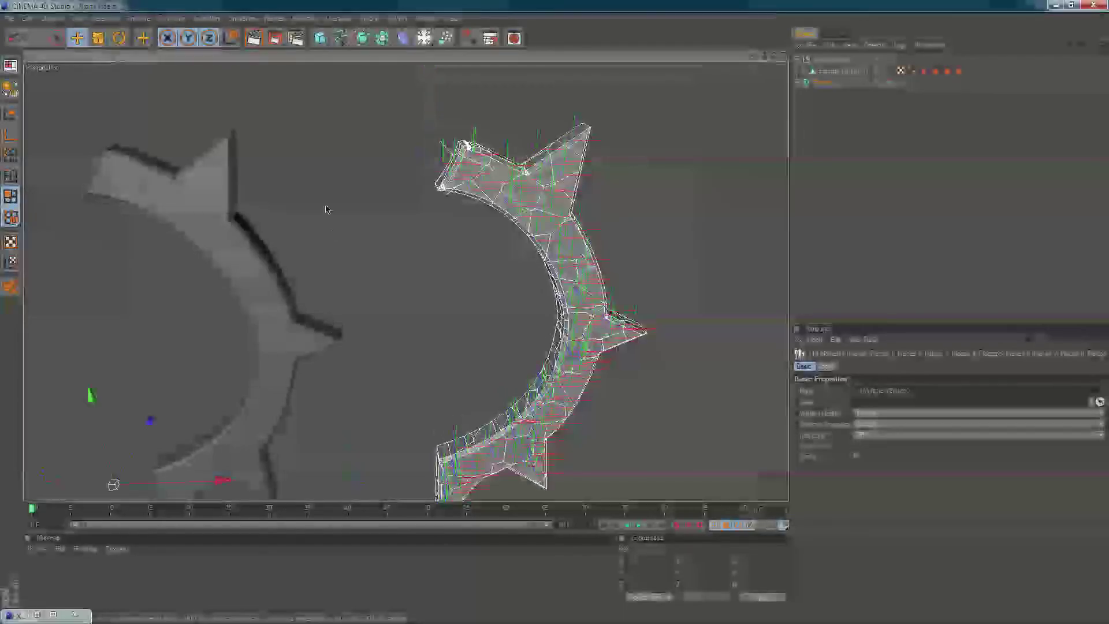
Frame the original and fractured arcs side by side from the front and deselect all objects
alt+middle_drag(351, 235, 352, 227)
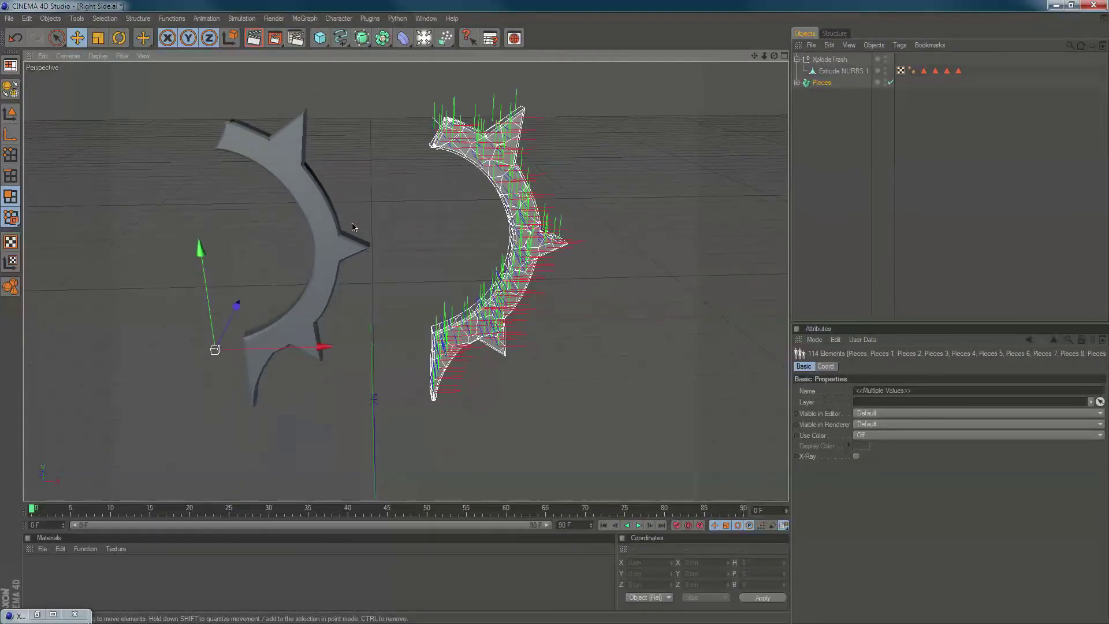
alt+drag(359, 192, 356, 164)
mouse_move(356, 164)
alt+middle_down()
mouse_move(381, 189)
mouse_move(340, 160)
alt+middle_up()
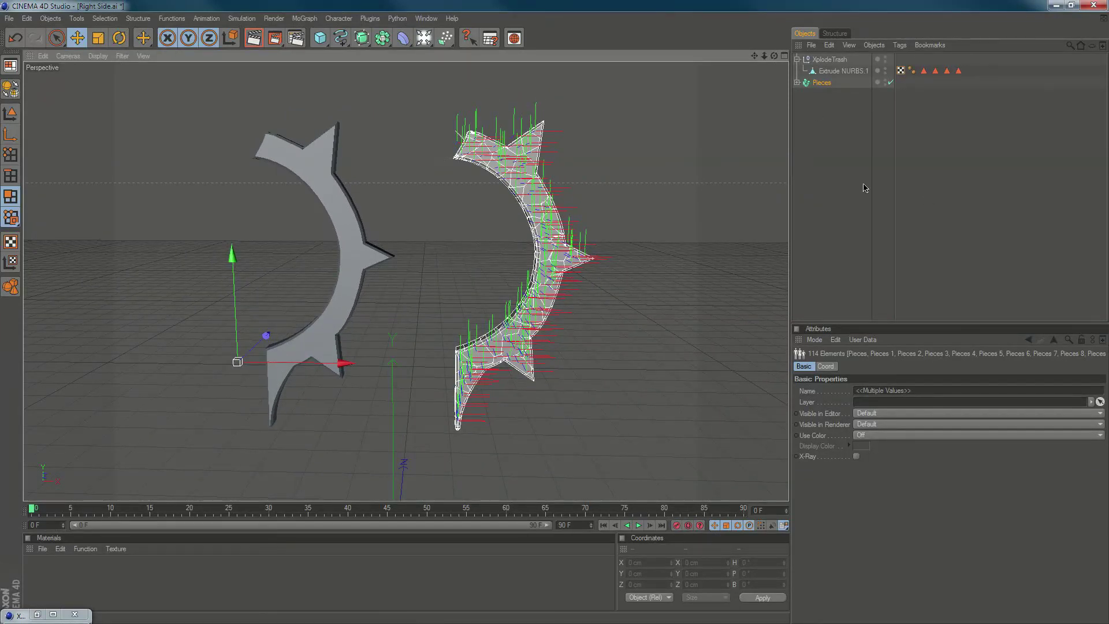
click(845, 186)
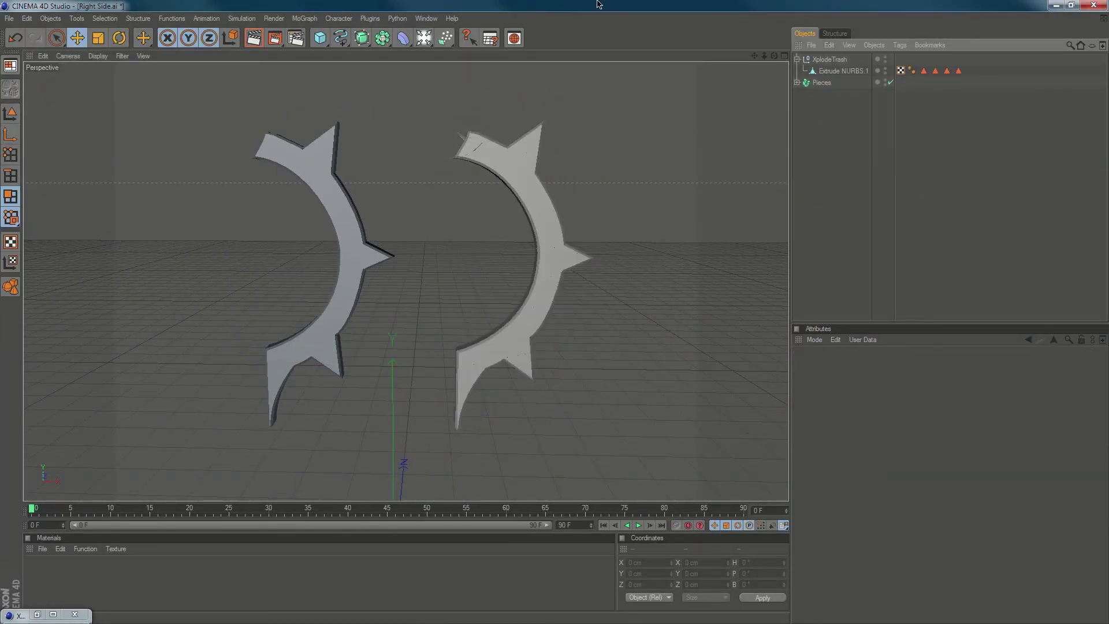